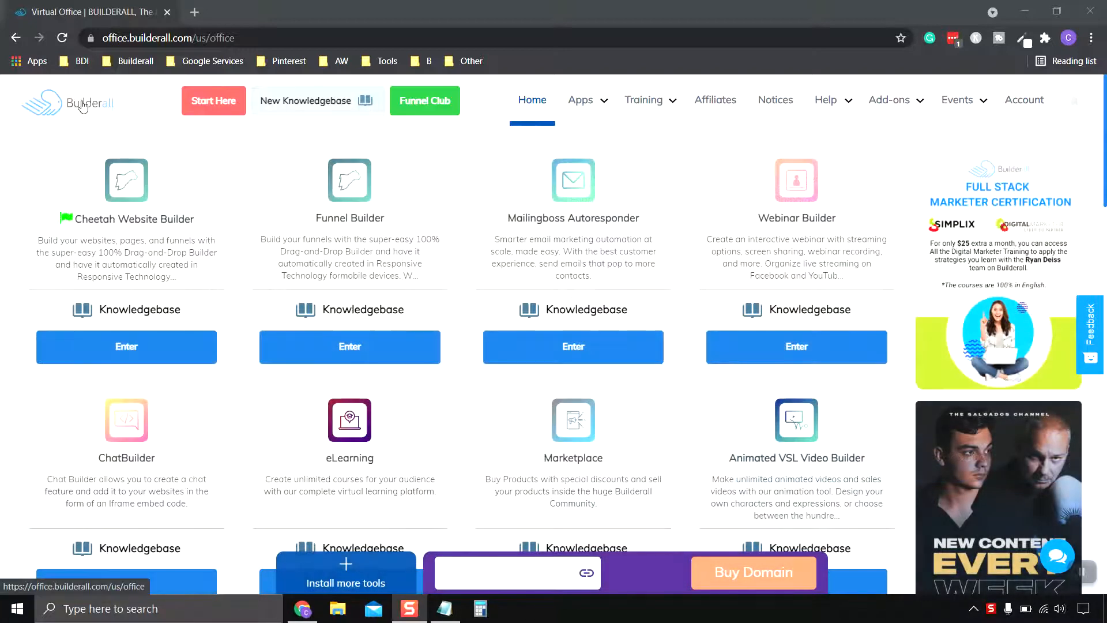
Step: Open the Home page of the Animal Rescue Clinic site for editing in Cheetah Website Builder and close the site's page overview
click(137, 346)
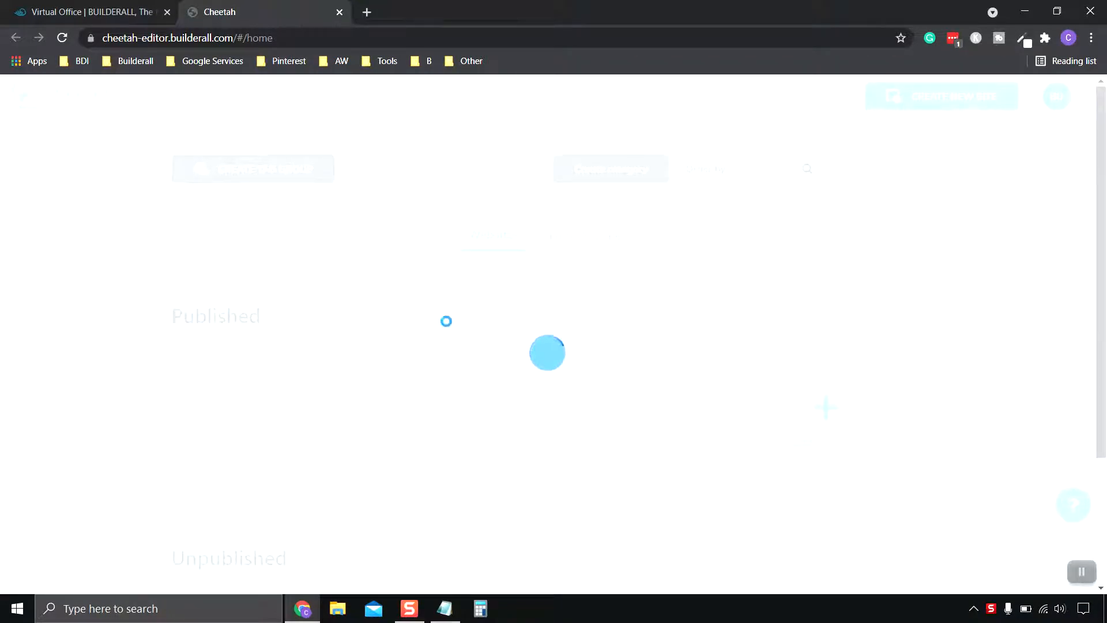
scroll(419, 329, down, 1)
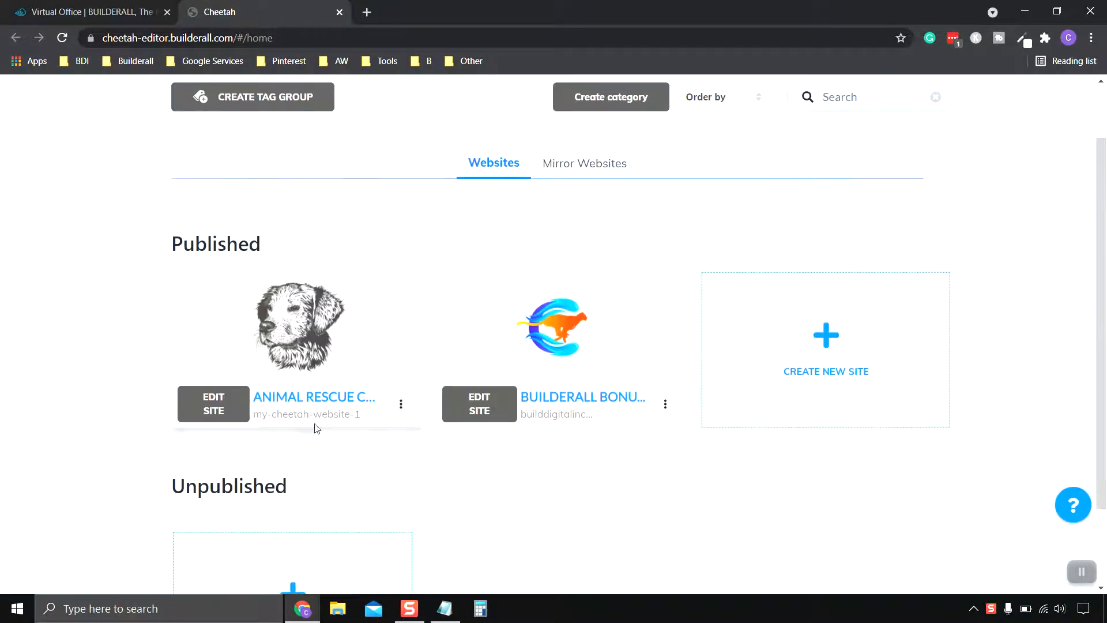
mouse_move(276, 321)
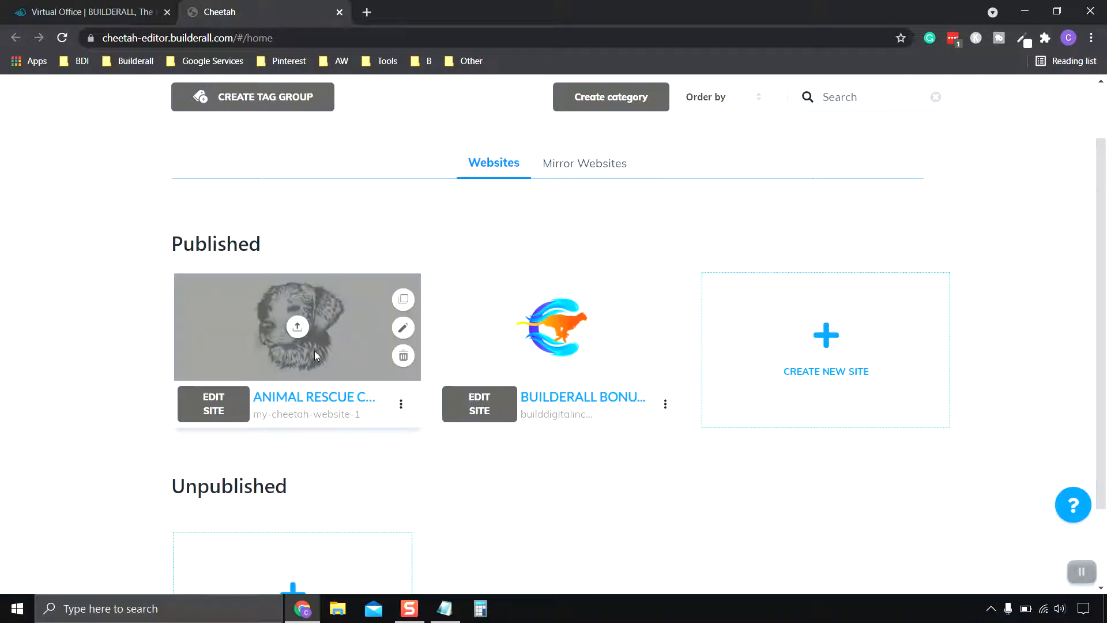
click(215, 408)
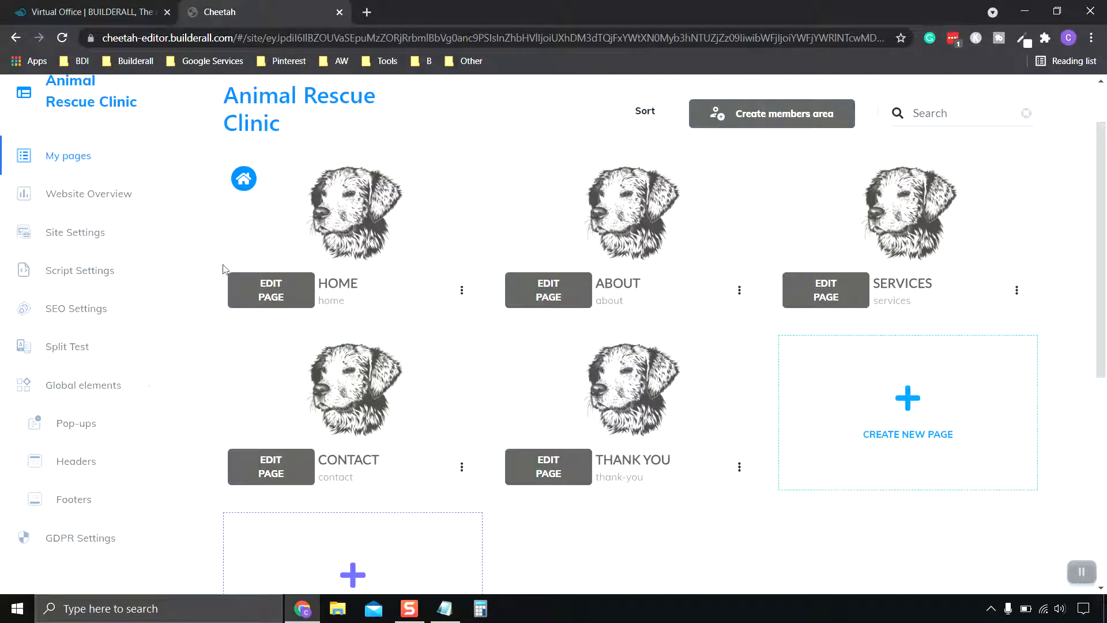
click(272, 298)
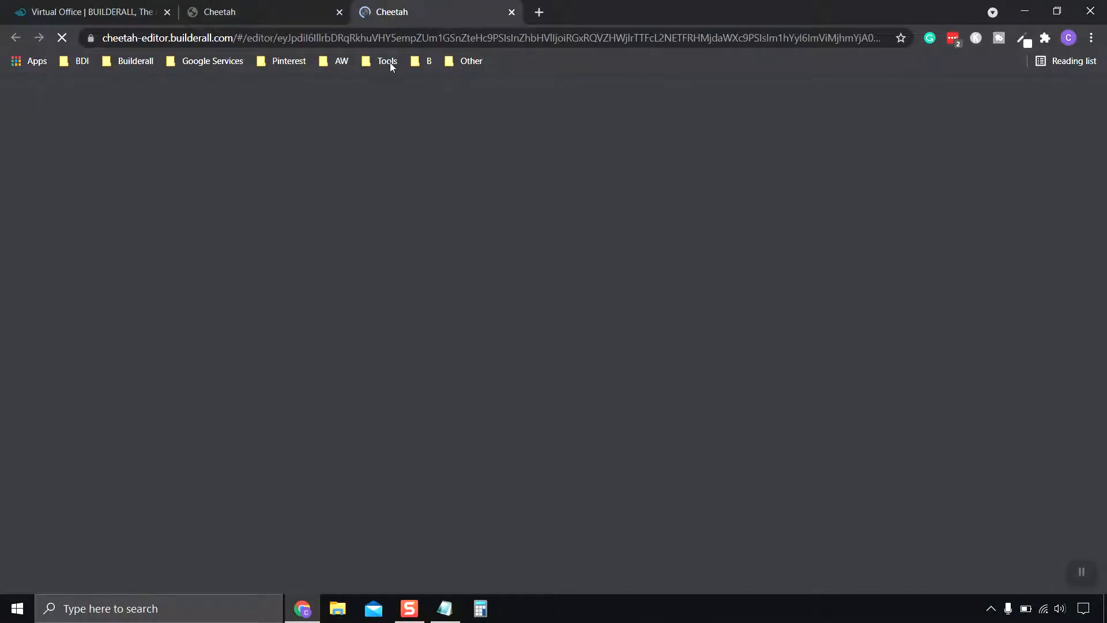
click(339, 12)
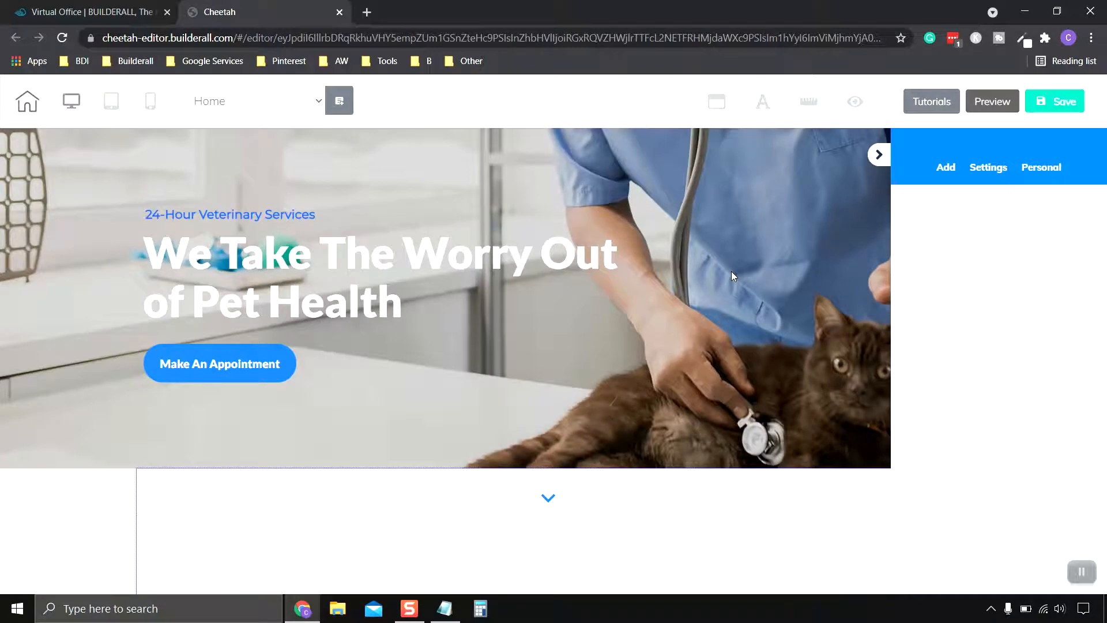
Step: Delete the box with the white dog photo beside the company benefits text
click(731, 274)
scroll(725, 369, down, 6)
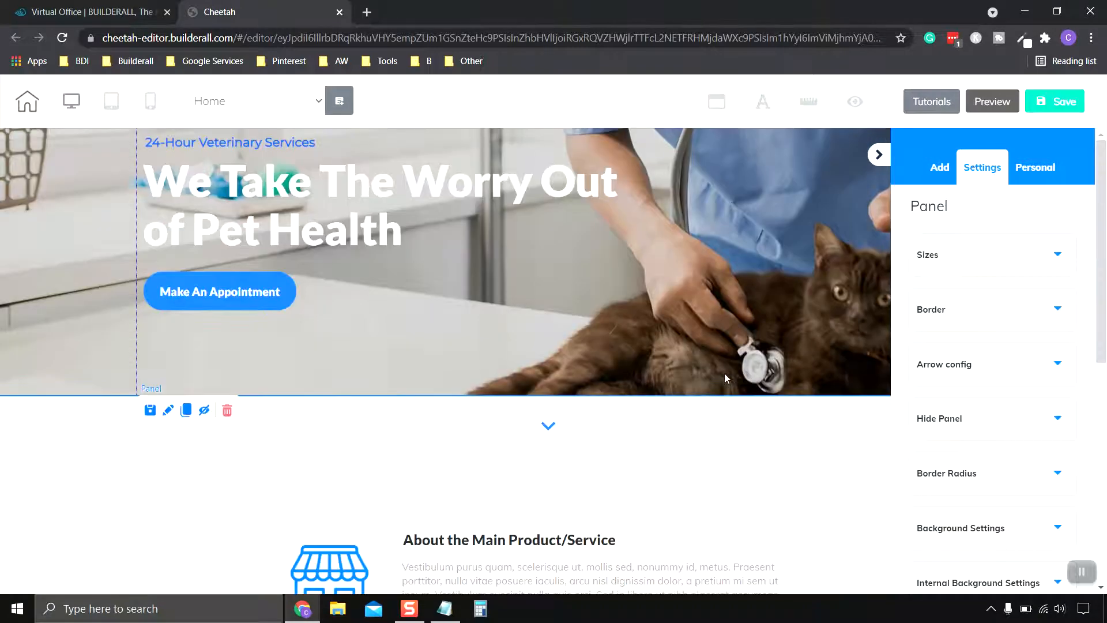
scroll(718, 356, down, 15)
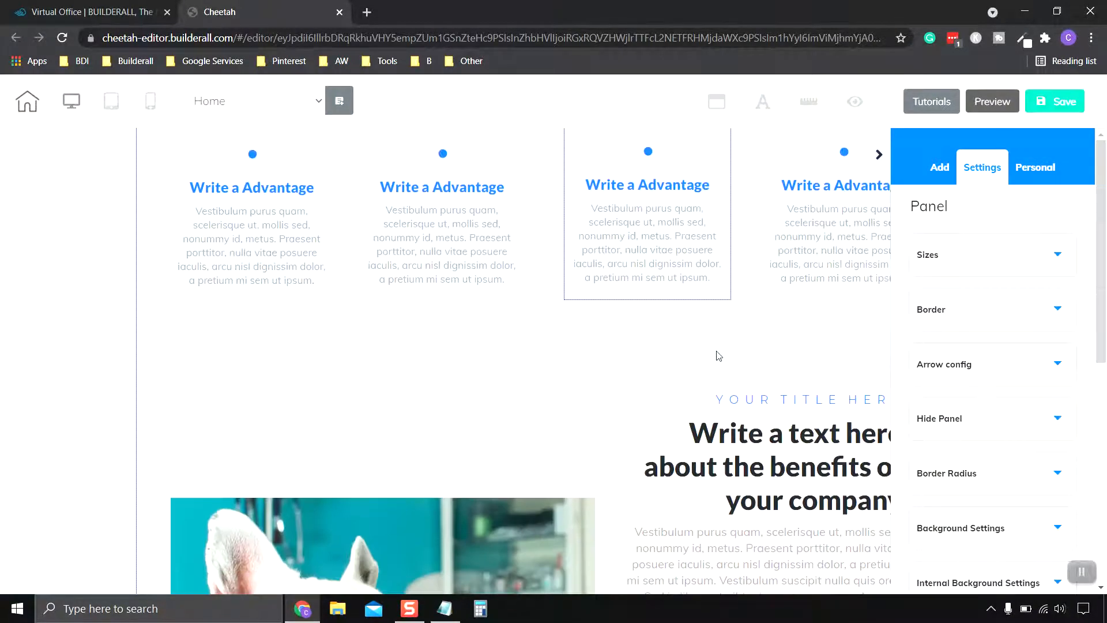
scroll(718, 355, down, 1)
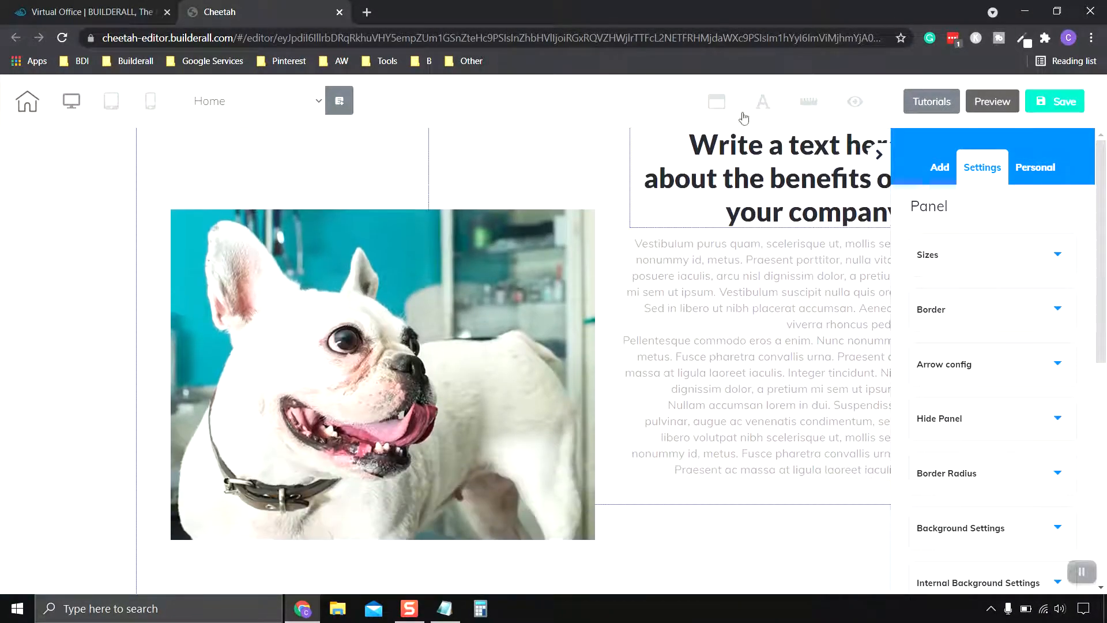
scroll(760, 396, up, 3)
scroll(761, 394, down, 2)
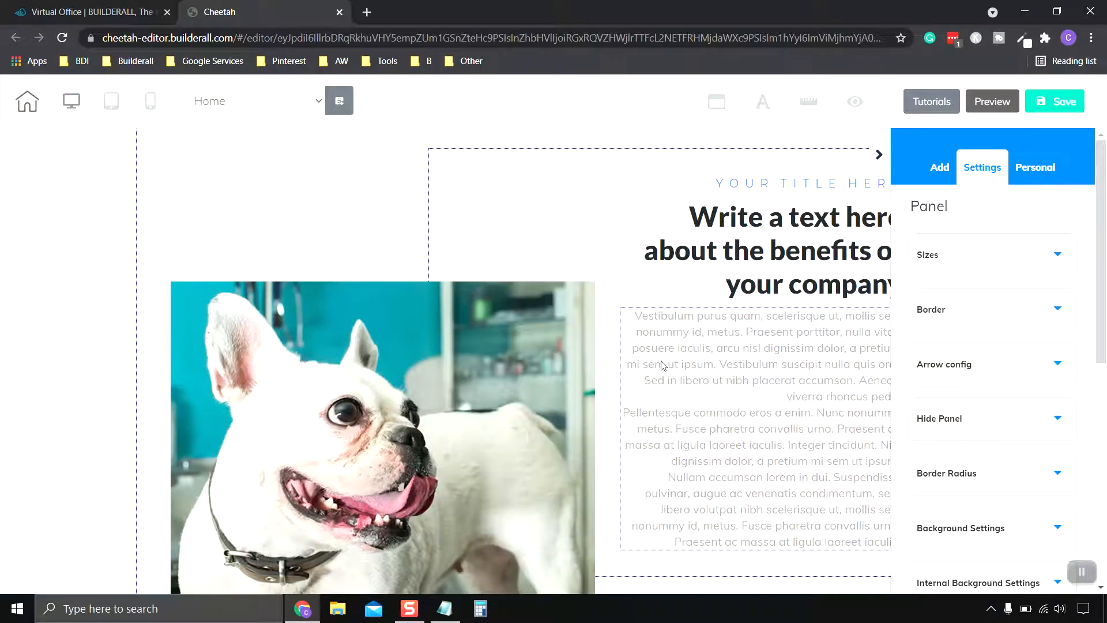
scroll(532, 340, down, 2)
scroll(398, 335, up, 1)
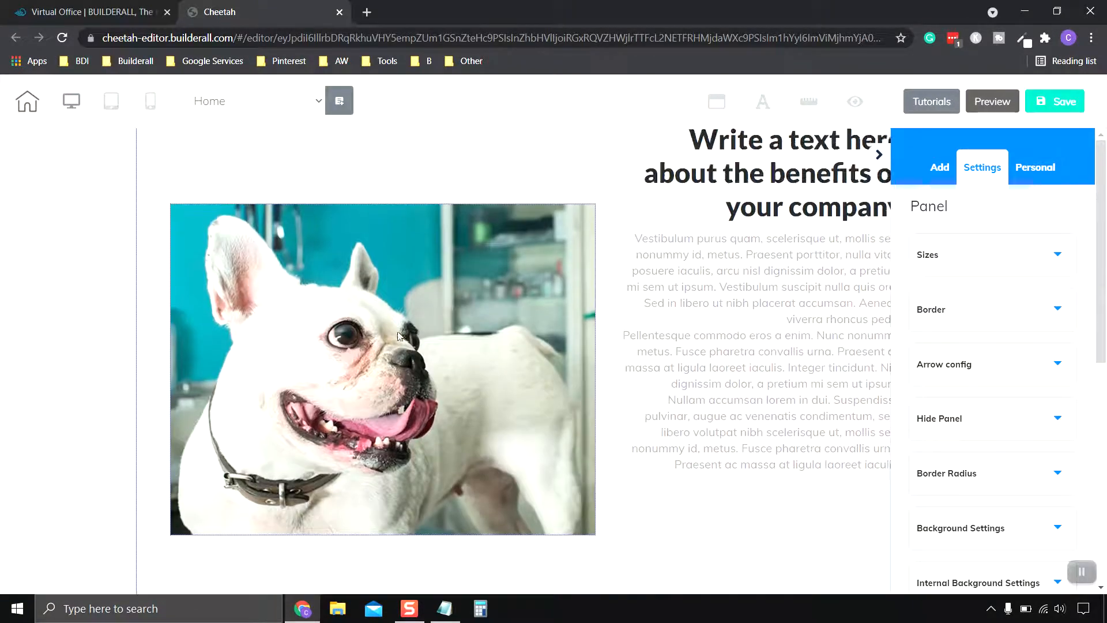
click(408, 377)
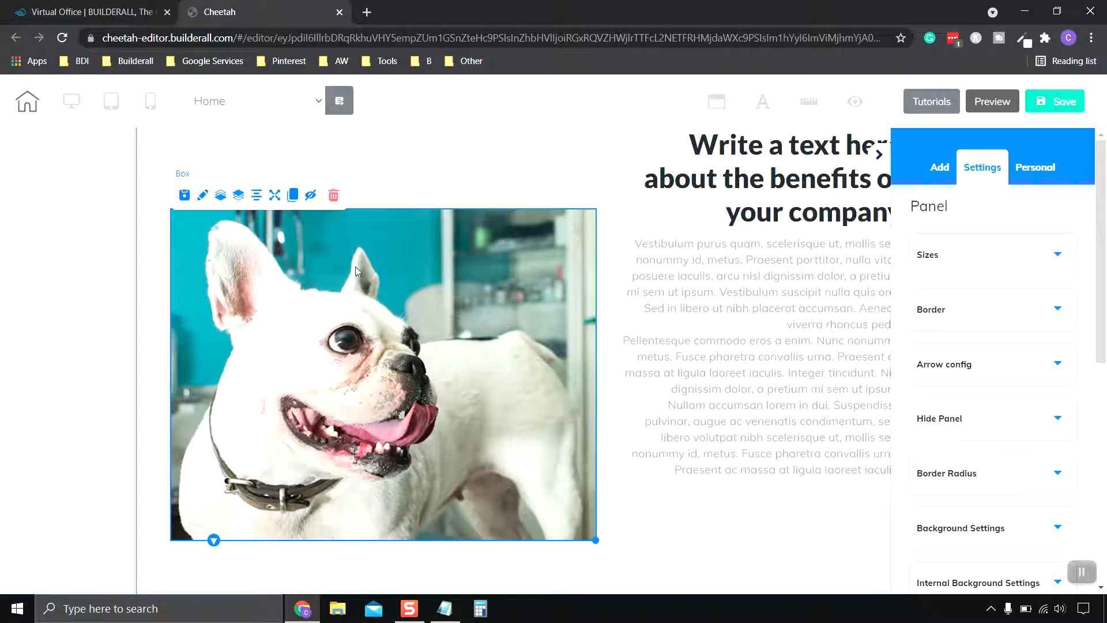
click(333, 196)
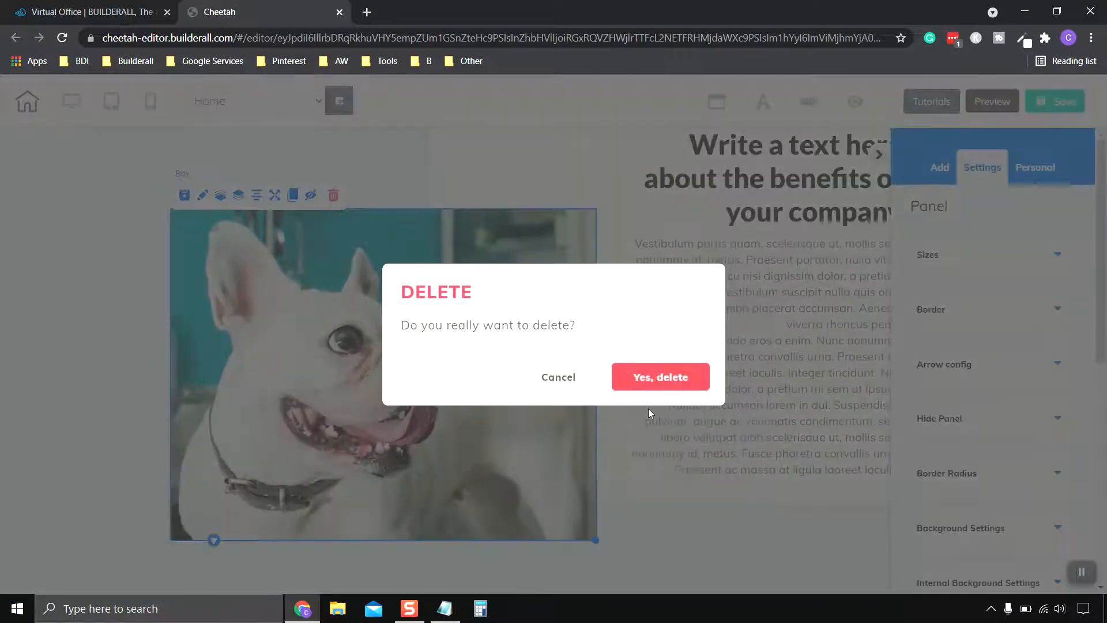
click(666, 382)
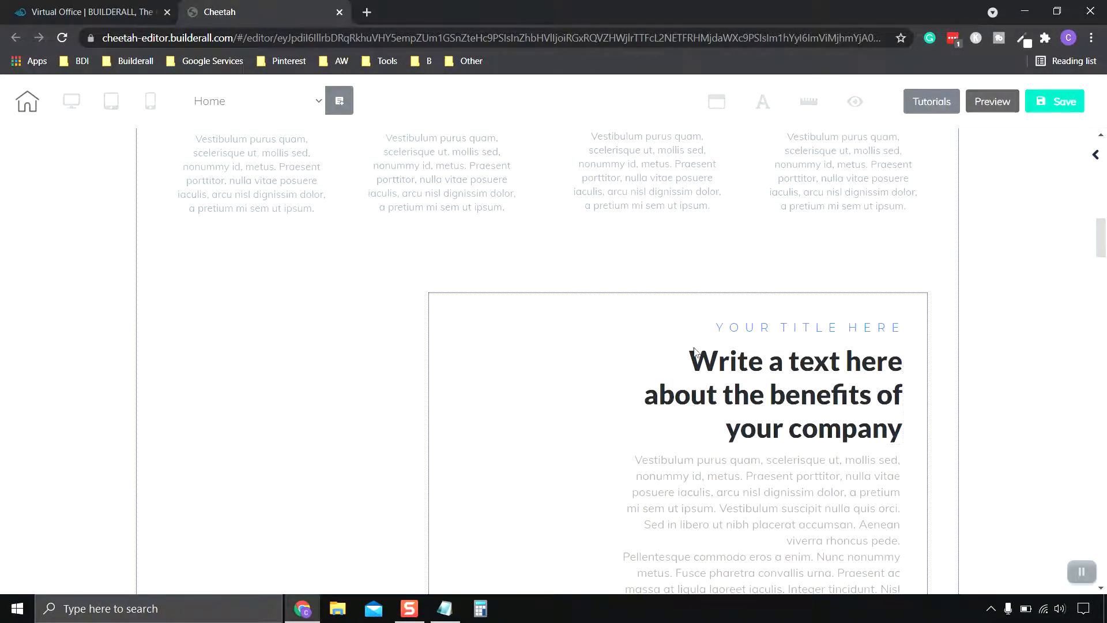
Step: Add the 3D laptop image element to the empty area beside the company benefits text
scroll(1056, 350, down, 2)
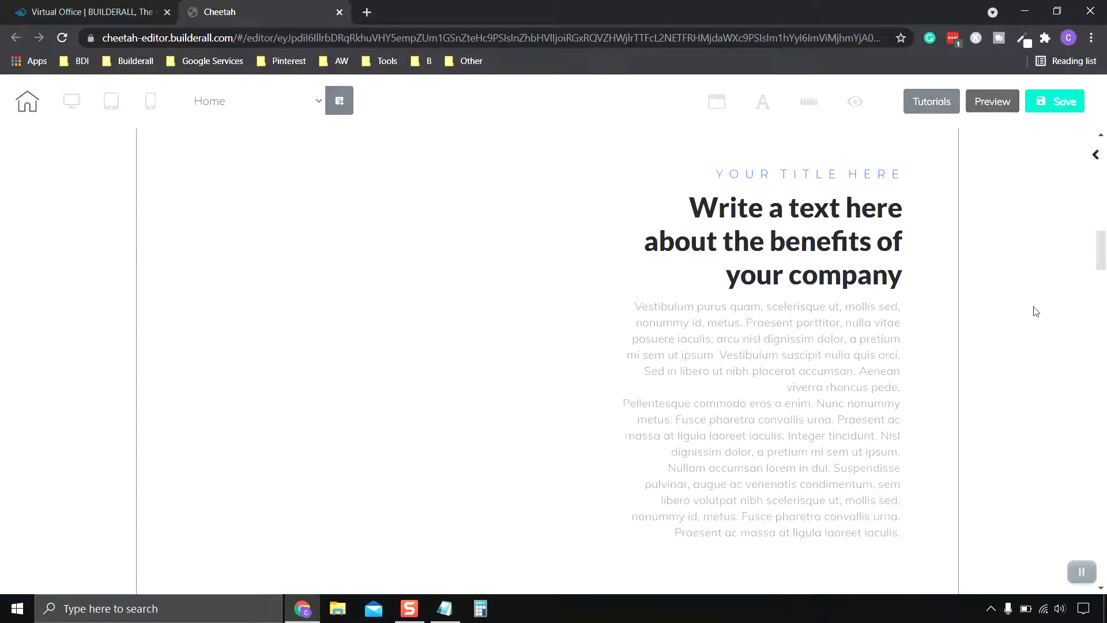
click(1096, 155)
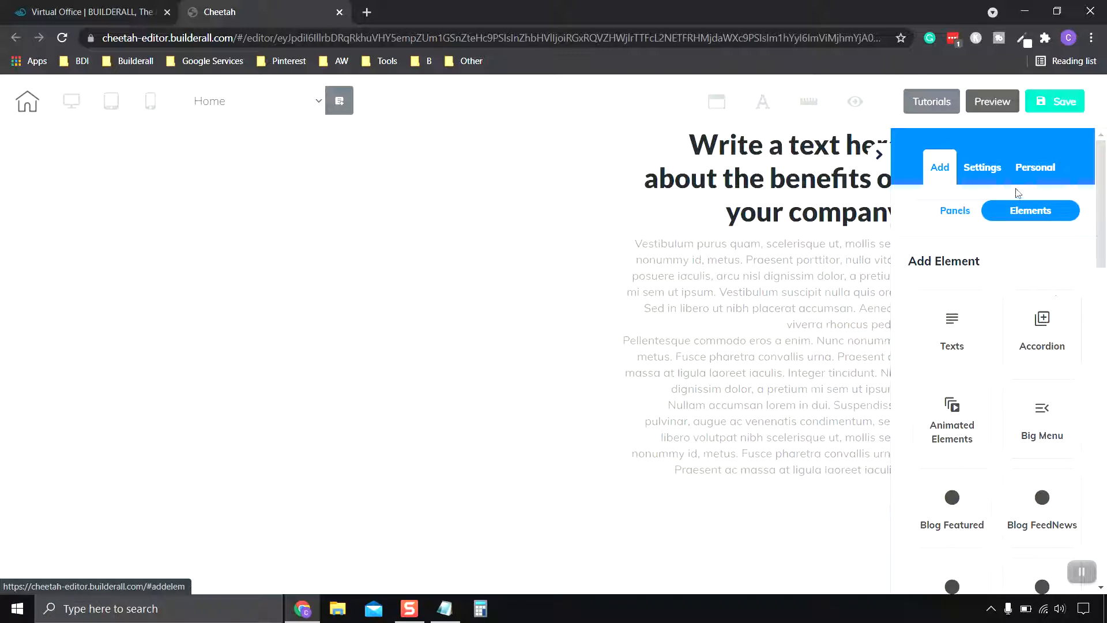
click(946, 213)
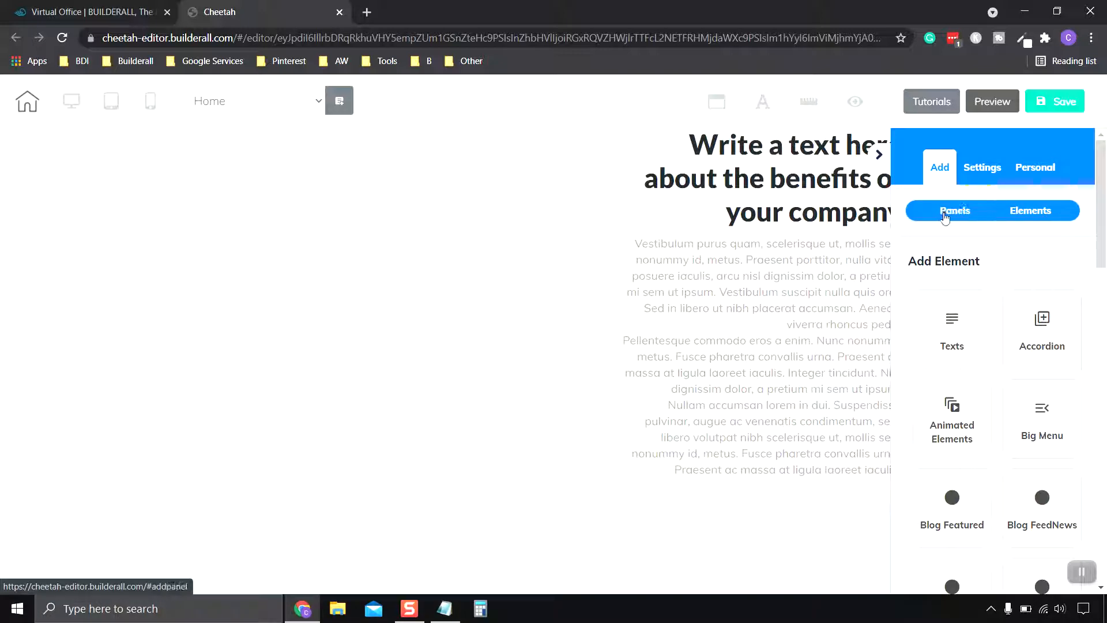
click(1031, 214)
scroll(994, 316, down, 4)
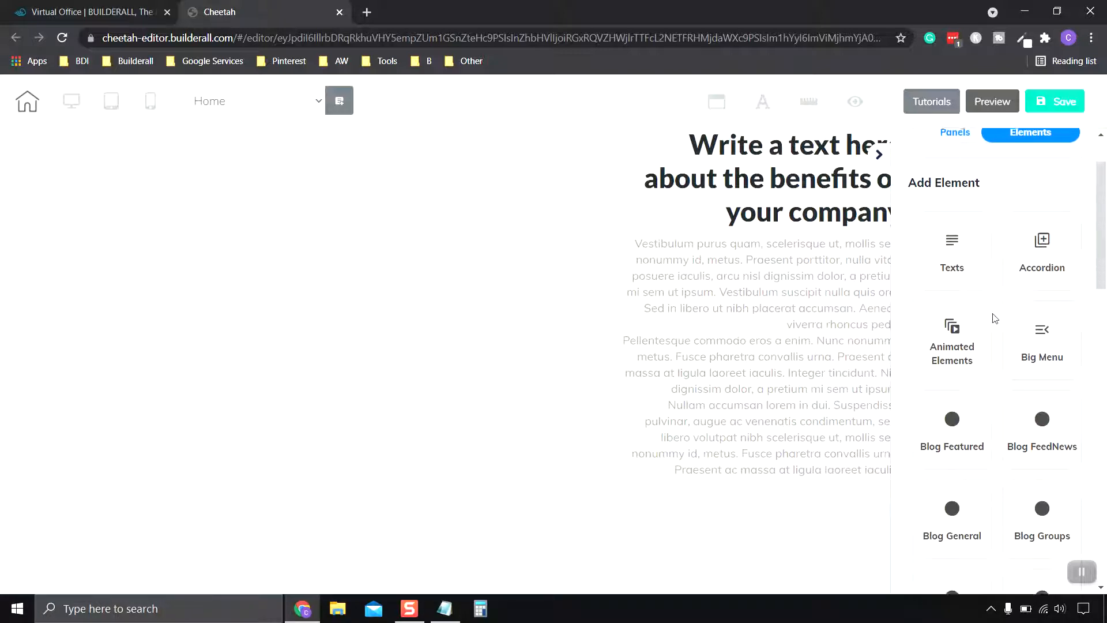
scroll(992, 318, down, 5)
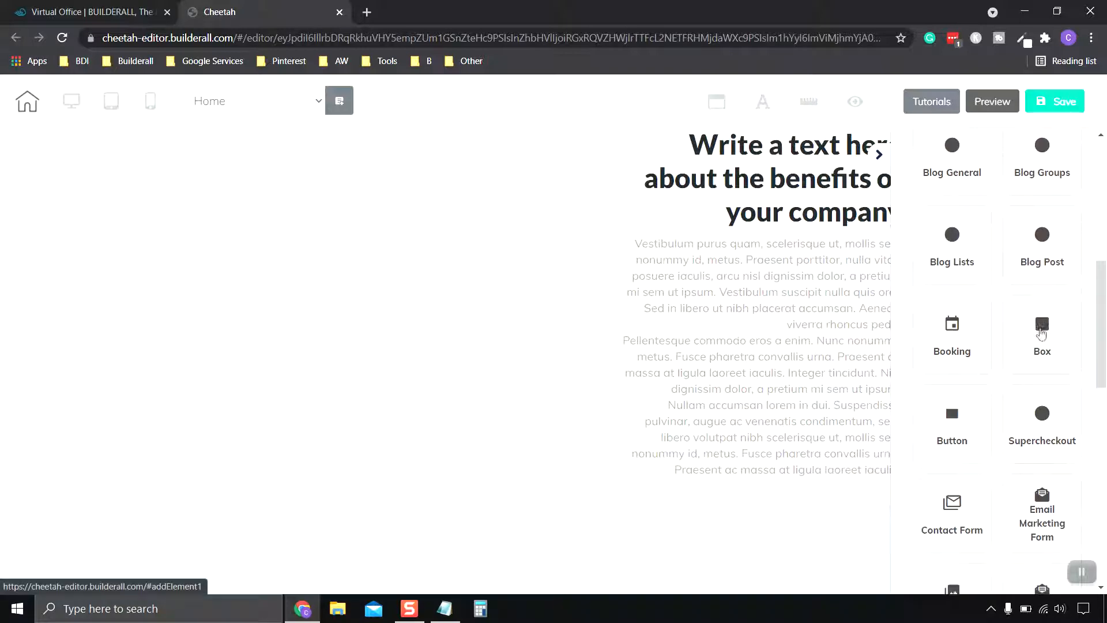
scroll(1043, 333, up, 2)
scroll(1042, 333, up, 5)
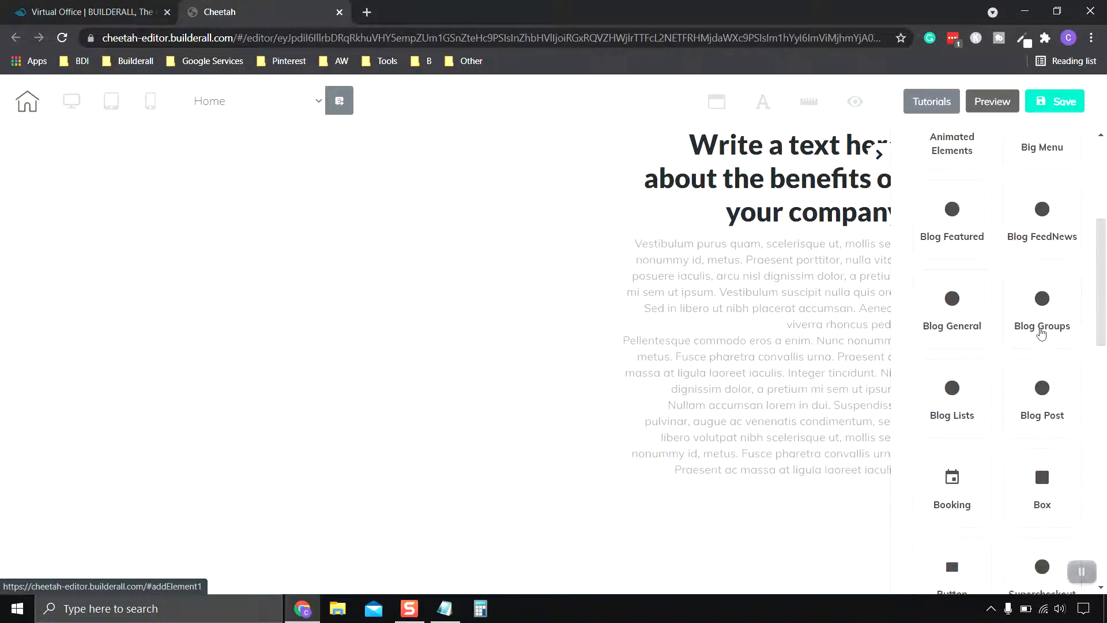
scroll(1042, 332, down, 6)
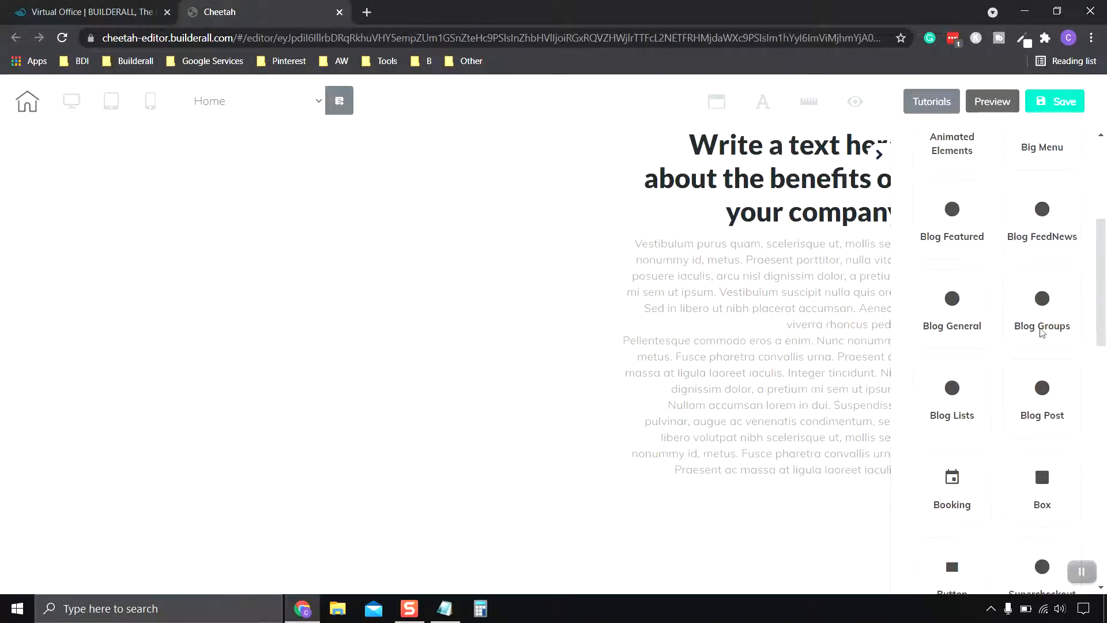
scroll(1041, 334, down, 2)
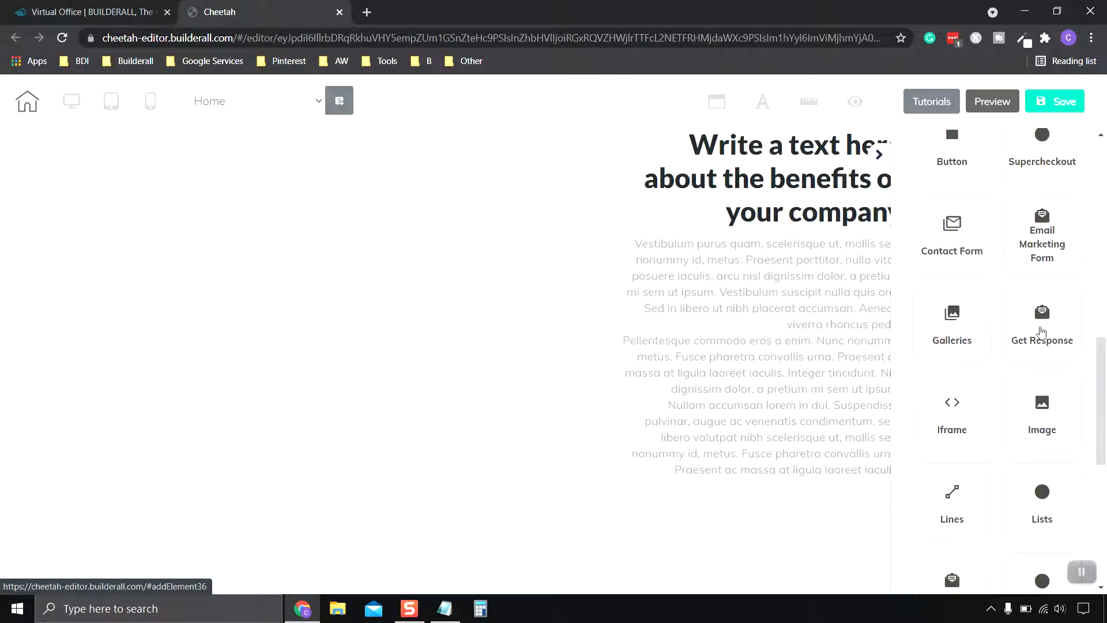
scroll(1042, 334, down, 2)
click(1041, 351)
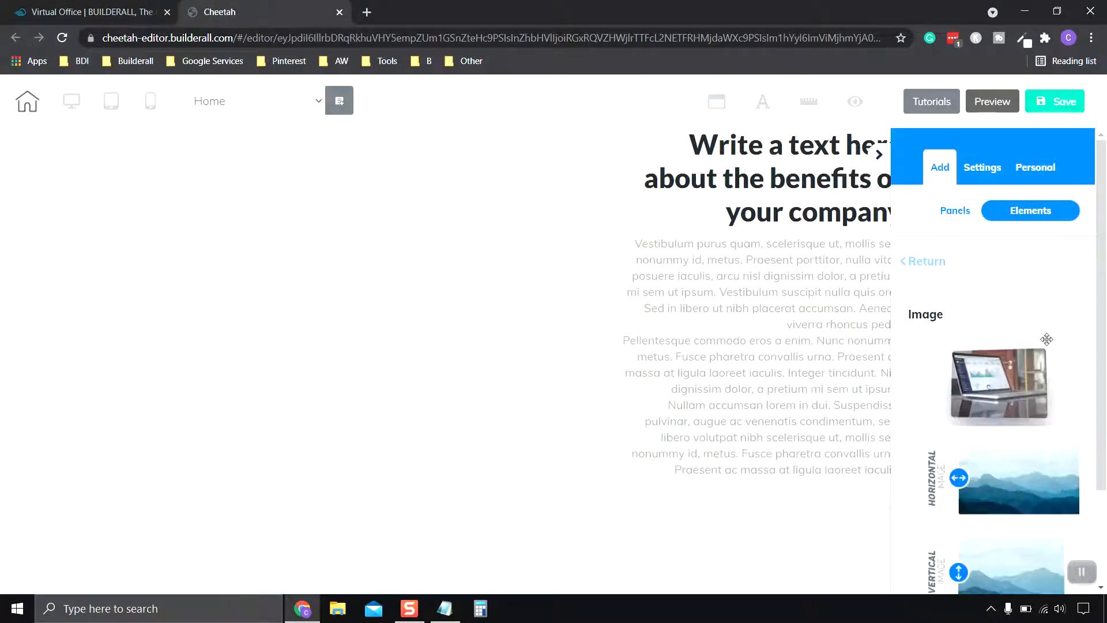
scroll(1047, 339, down, 2)
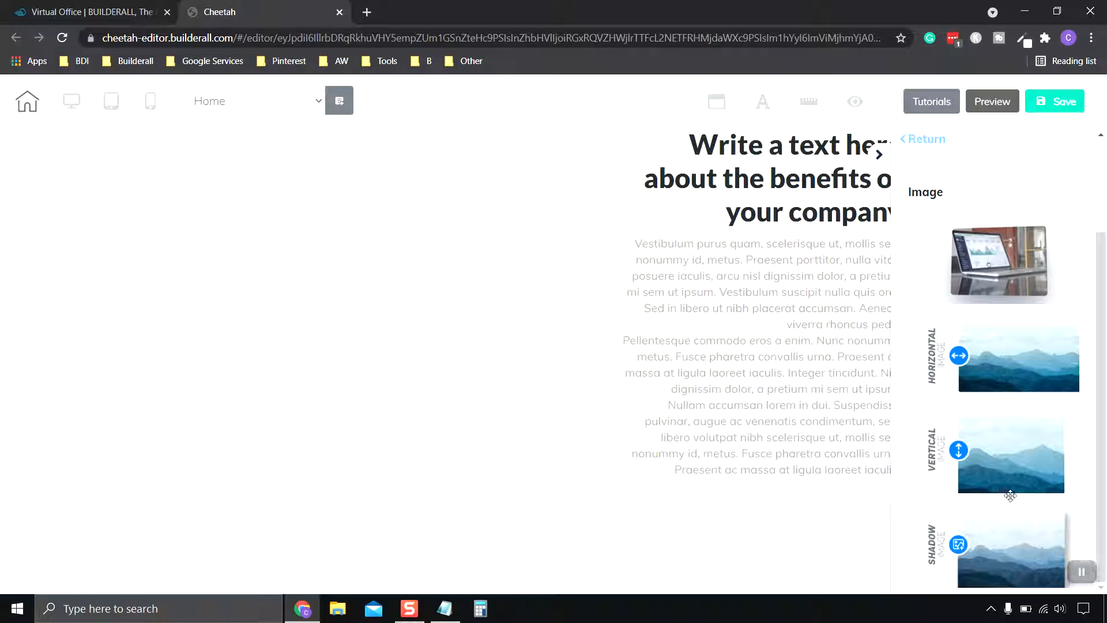
scroll(993, 346, up, 3)
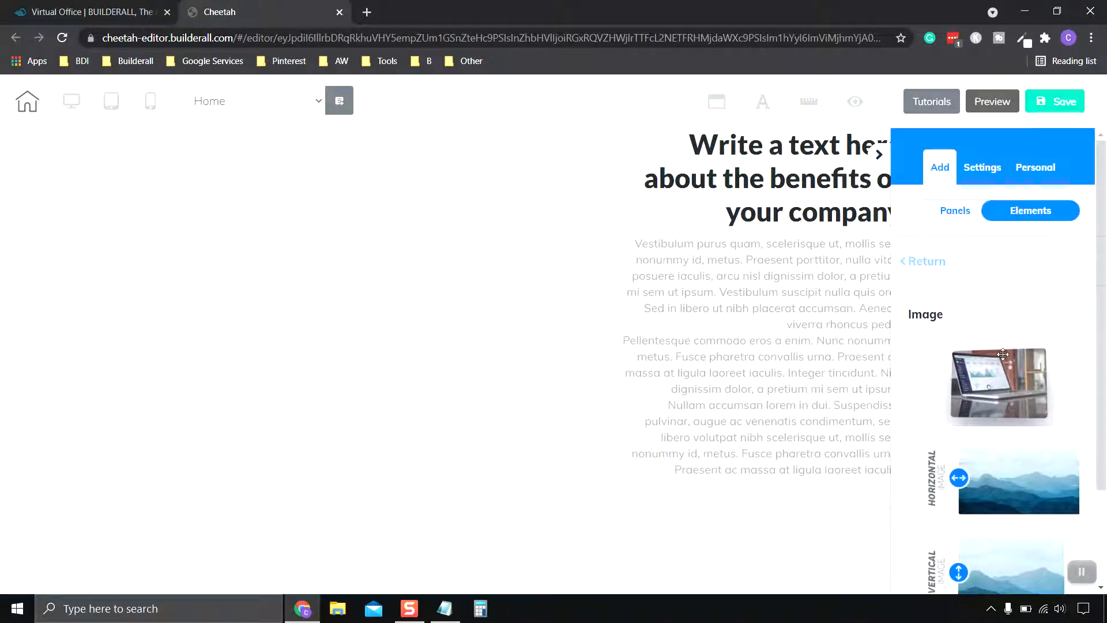
drag(992, 387, 302, 233)
Step: Enlarge the laptop image to fill most of the empty space beside the benefits text
click(400, 300)
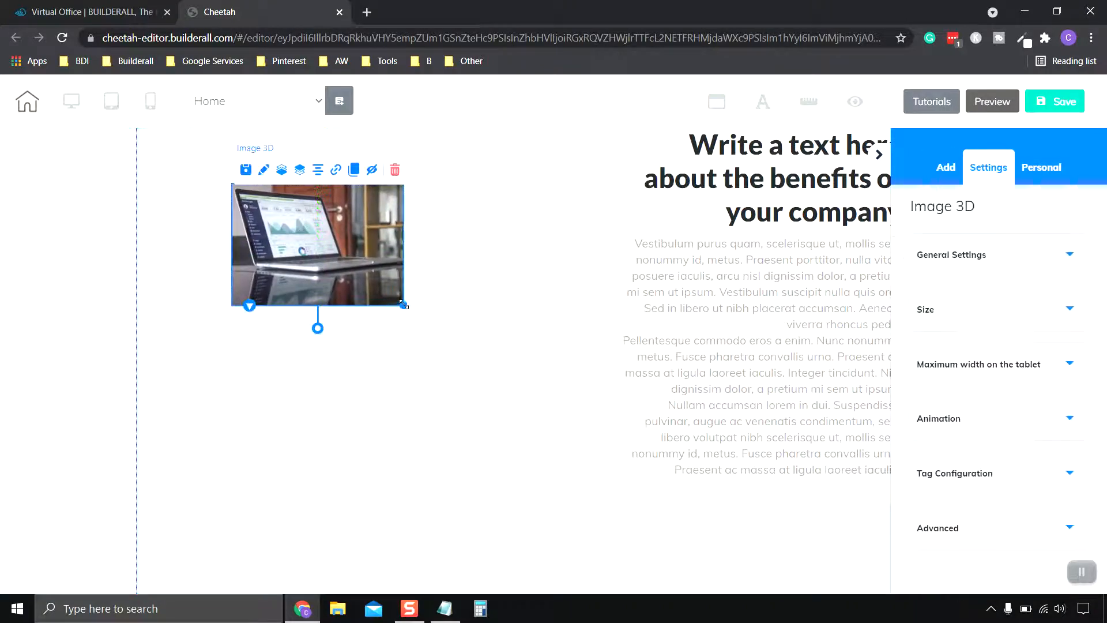
drag(462, 378, 567, 484)
click(448, 287)
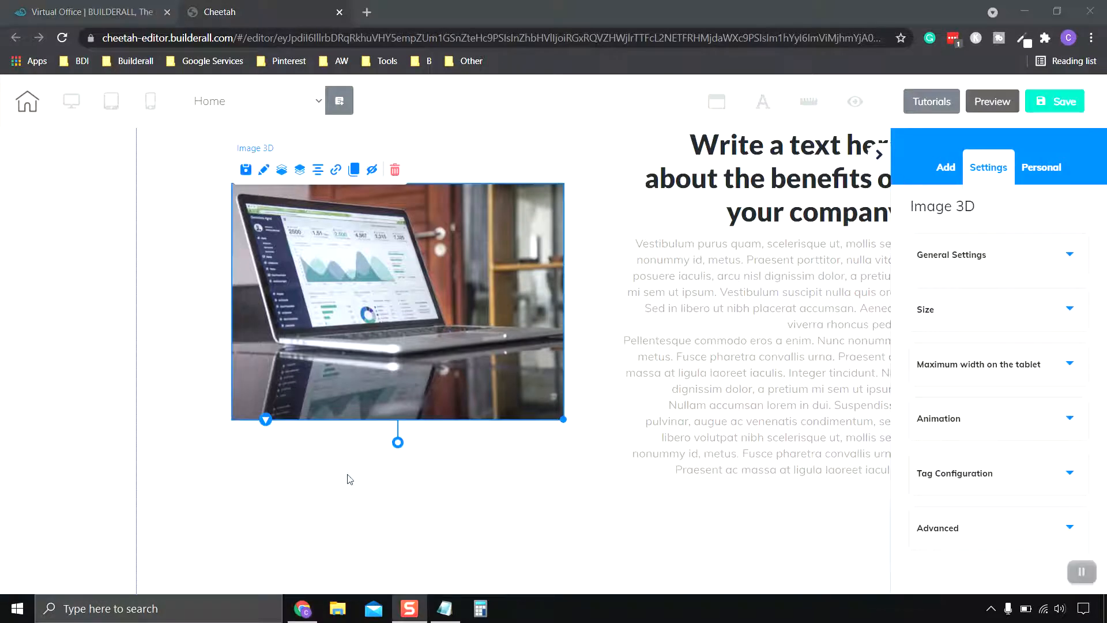
Step: Replace the laptop placeholder image with the Pet Graphic file uploaded from the Pictures folder
click(407, 303)
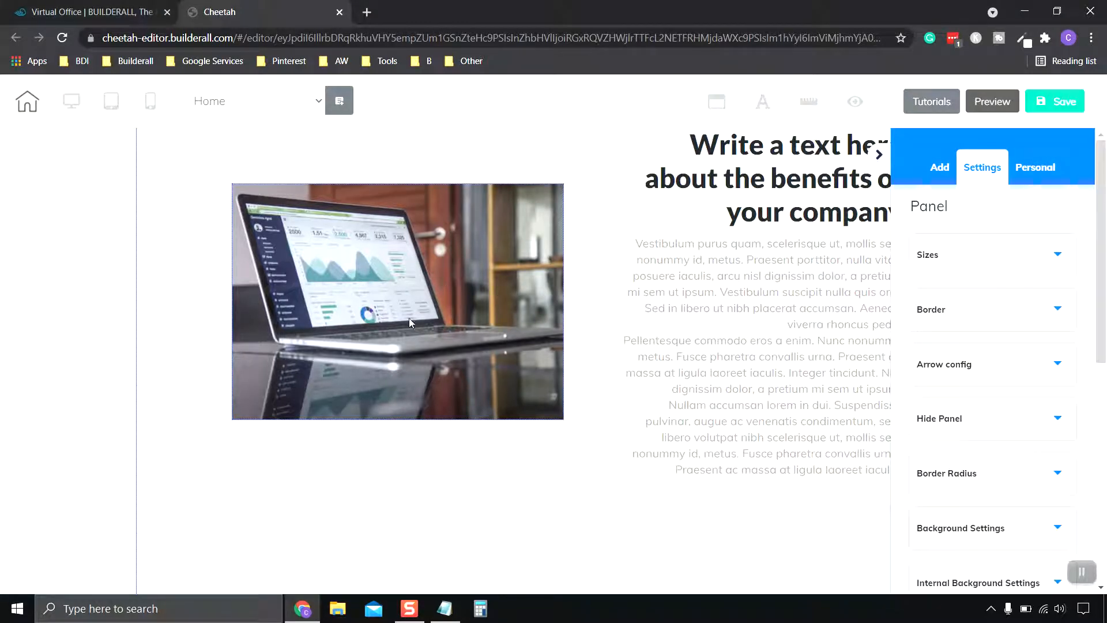
click(419, 294)
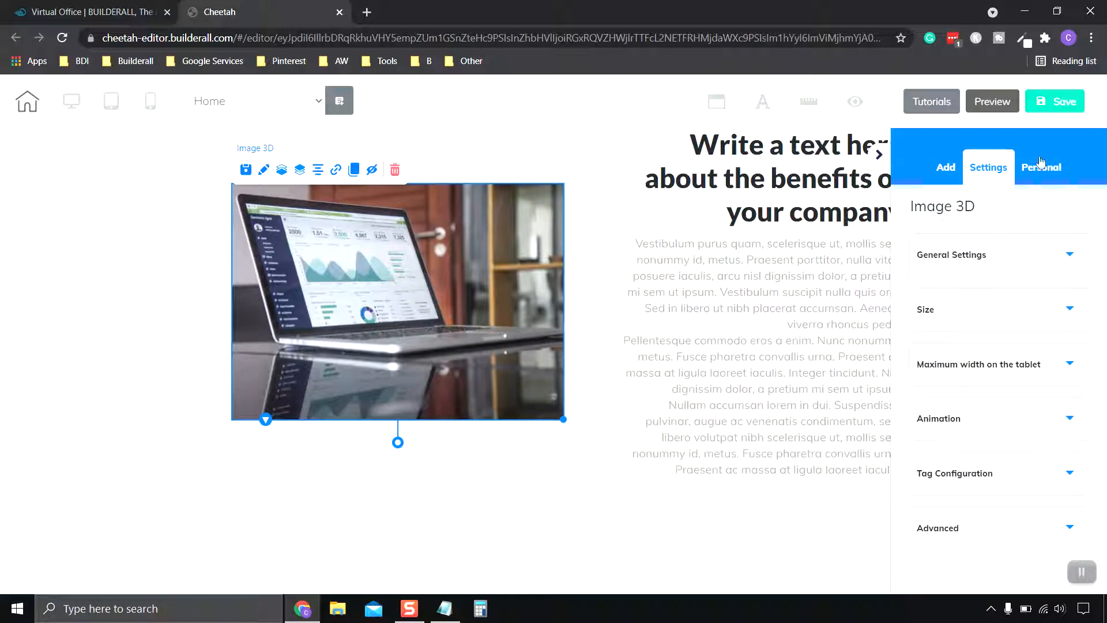
click(991, 260)
scroll(1007, 323, down, 3)
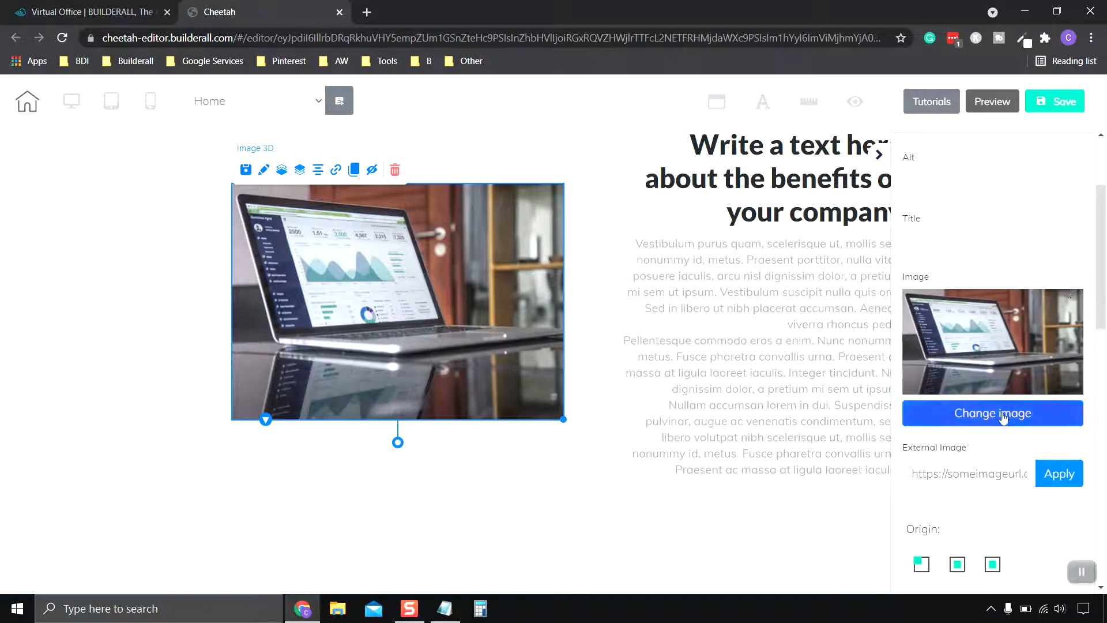
click(1004, 419)
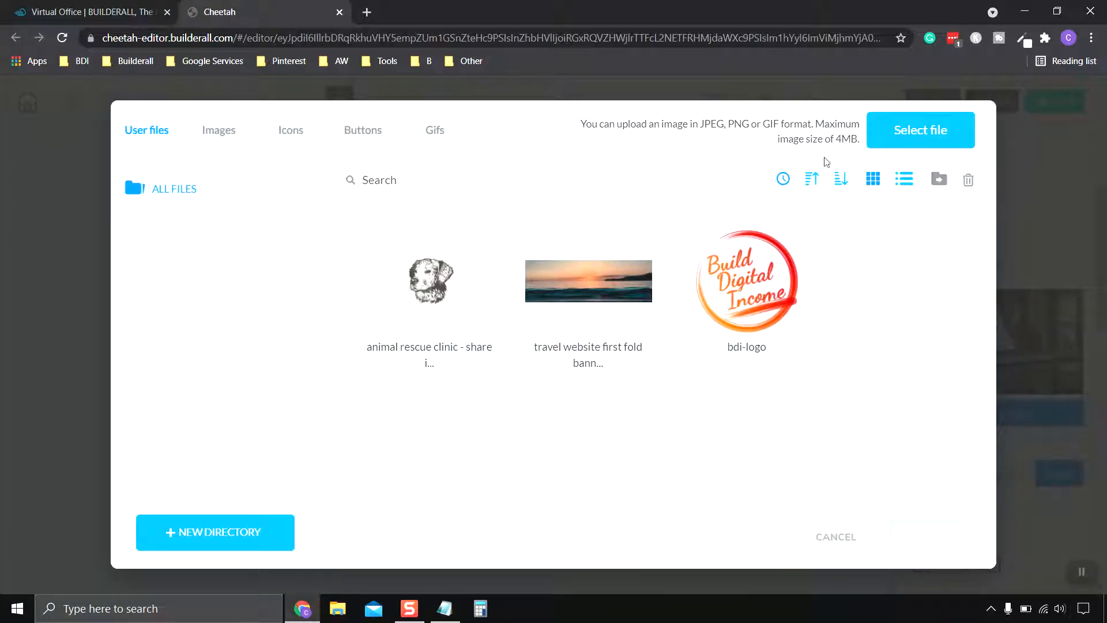
click(917, 136)
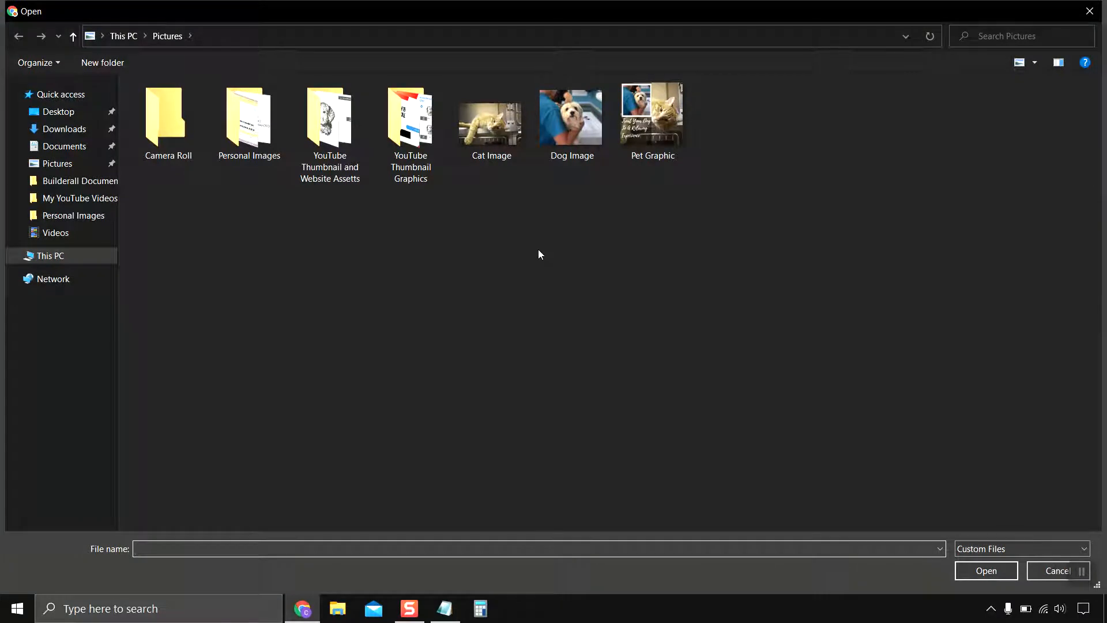
double_click(654, 121)
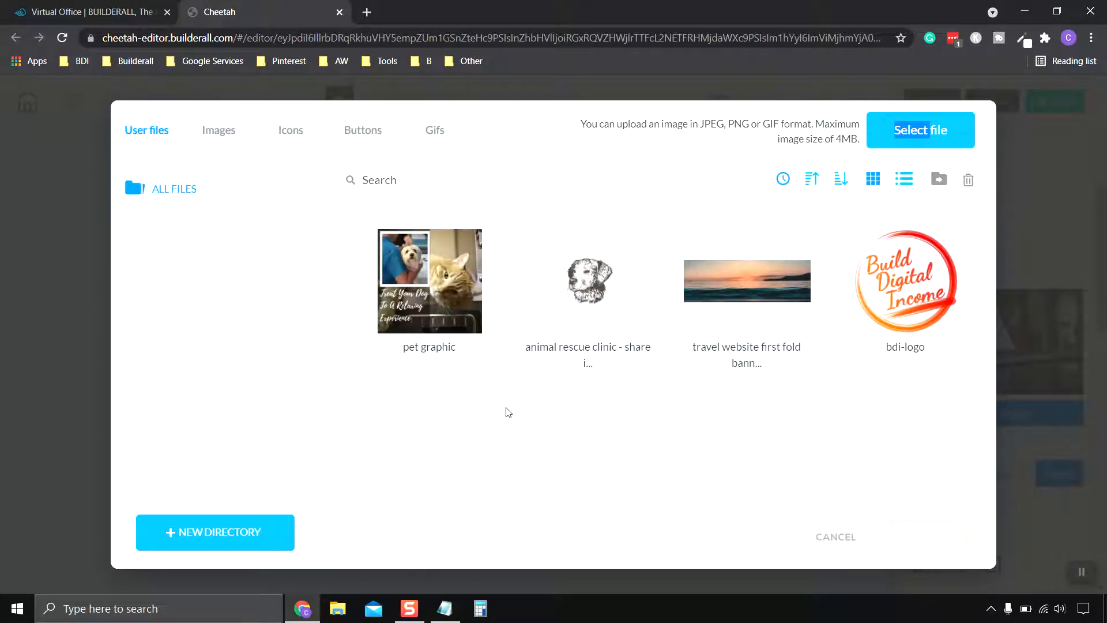
click(458, 326)
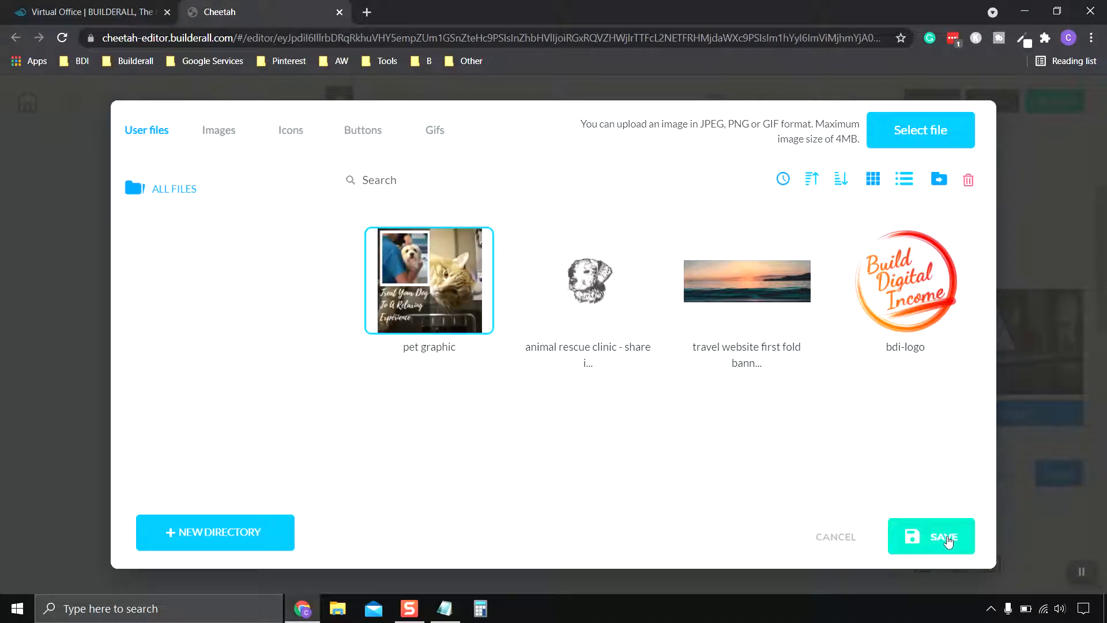
click(947, 541)
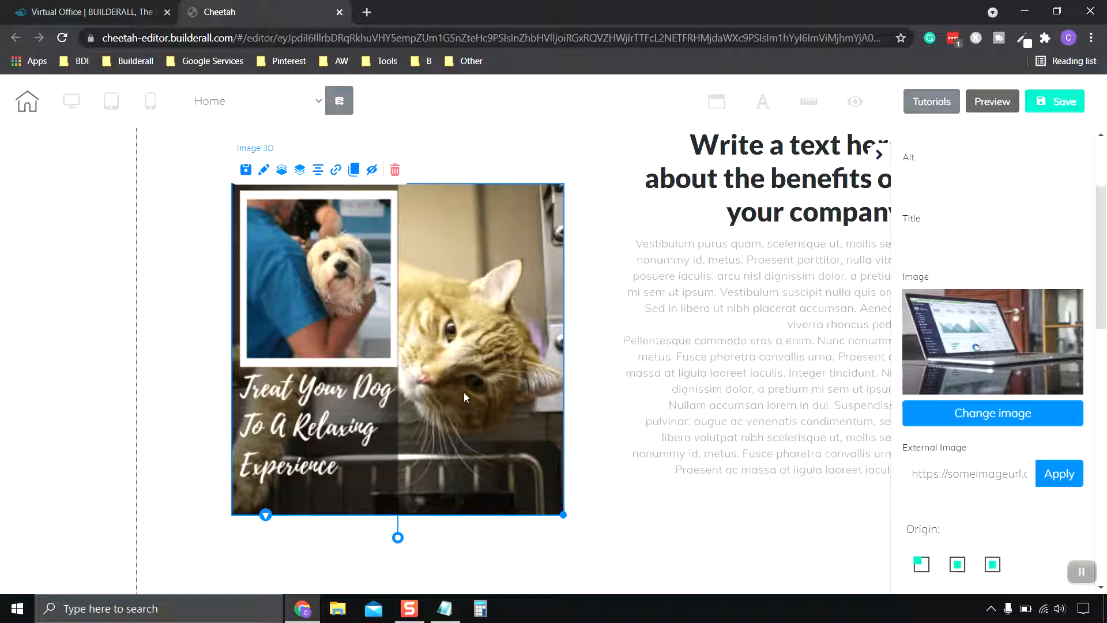
Step: Shrink the pet graphic to about 379 wide, then set its position to the center and its origin to the middle option
drag(562, 513, 504, 456)
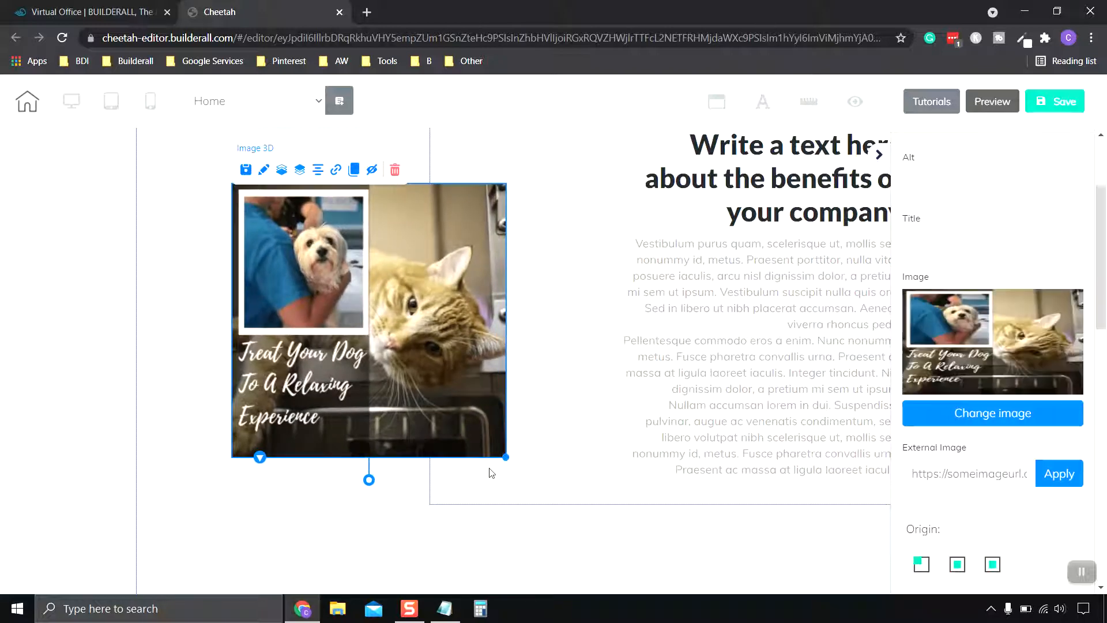
scroll(819, 439, down, 3)
scroll(952, 449, down, 5)
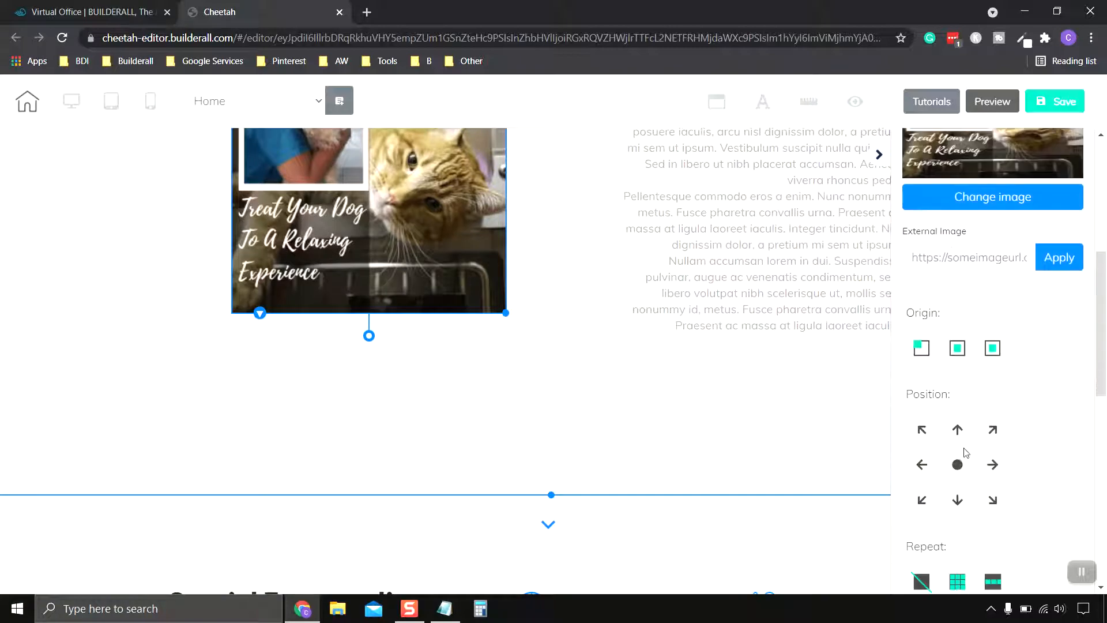
click(960, 393)
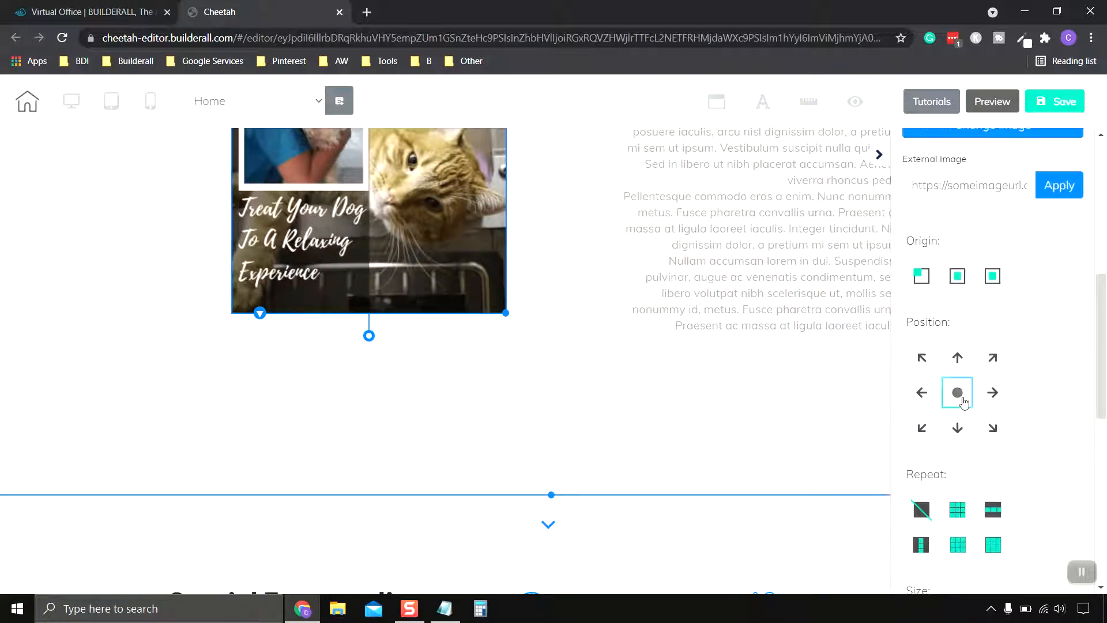
scroll(1050, 375, up, 3)
click(957, 421)
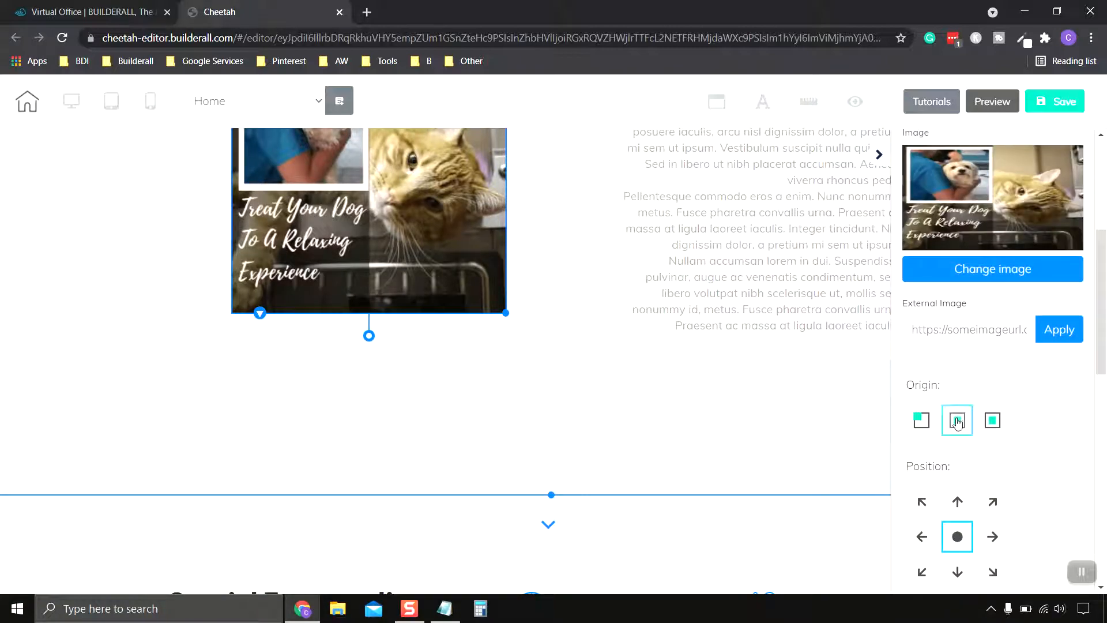
scroll(1038, 404, down, 6)
scroll(1038, 380, up, 5)
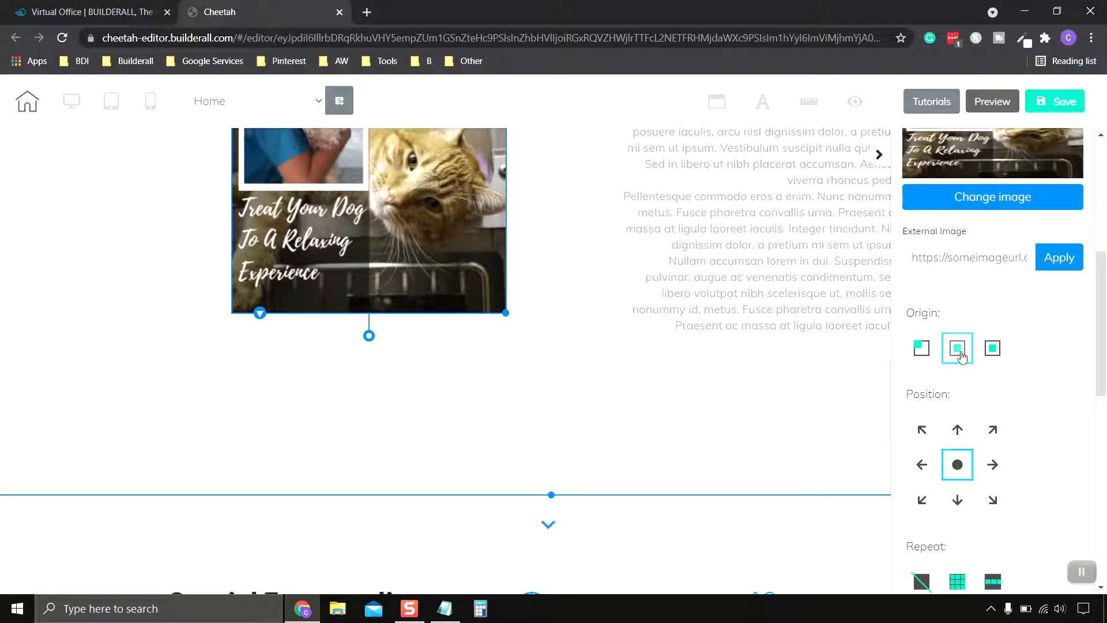
scroll(1032, 402, down, 1)
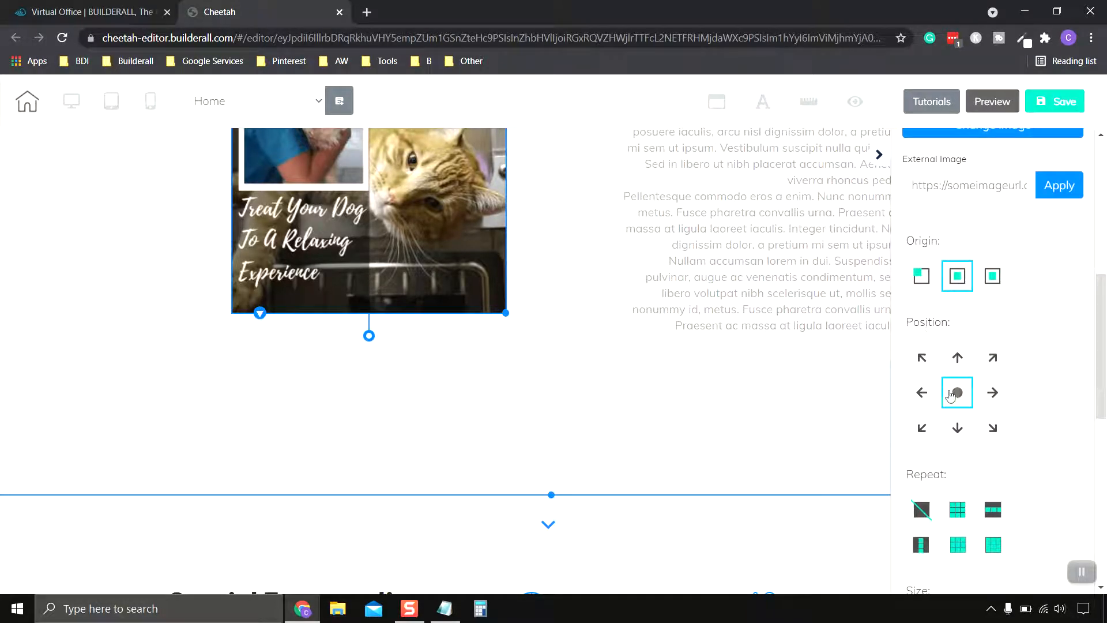
Step: Set the width of the 3D pet image to 299 in its size settings
scroll(1032, 404, down, 8)
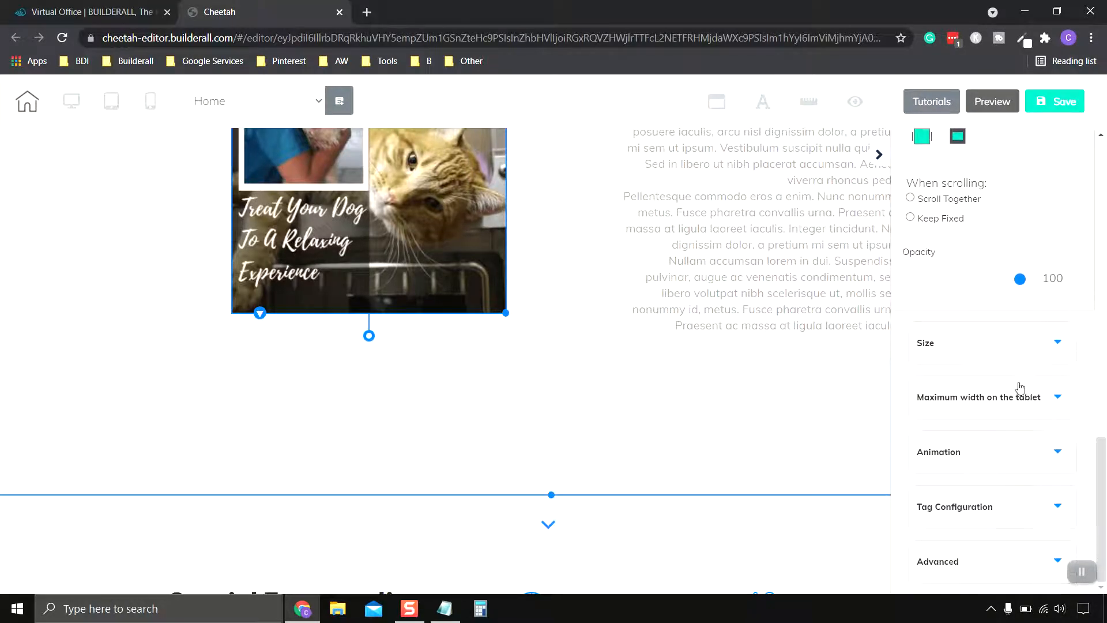
scroll(1022, 386, up, 4)
scroll(1022, 388, down, 4)
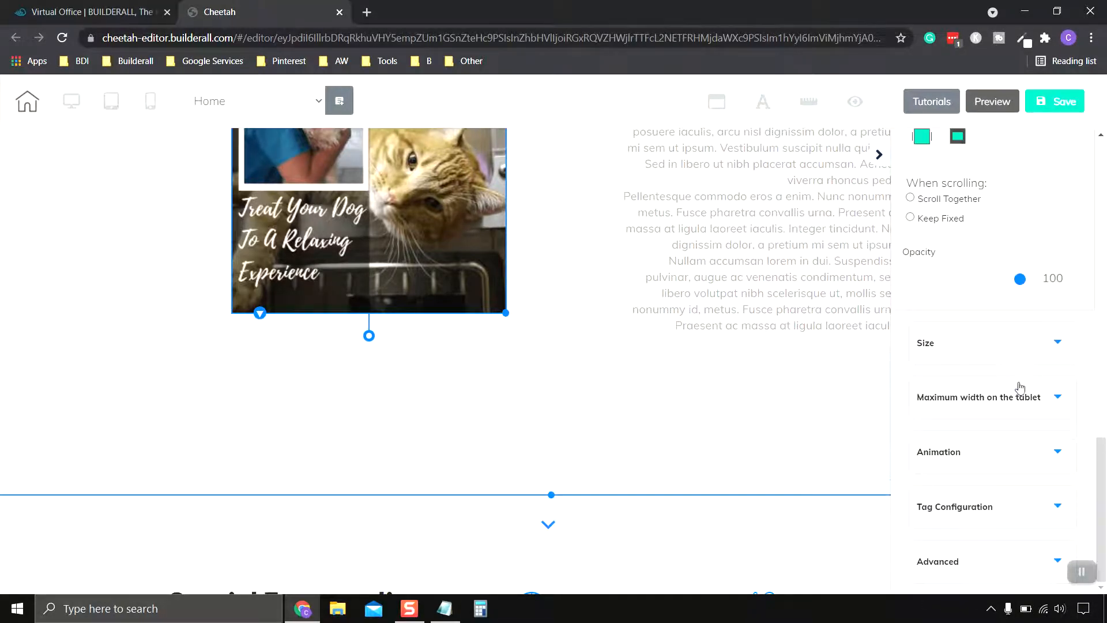
click(1012, 346)
scroll(1013, 346, up, 1)
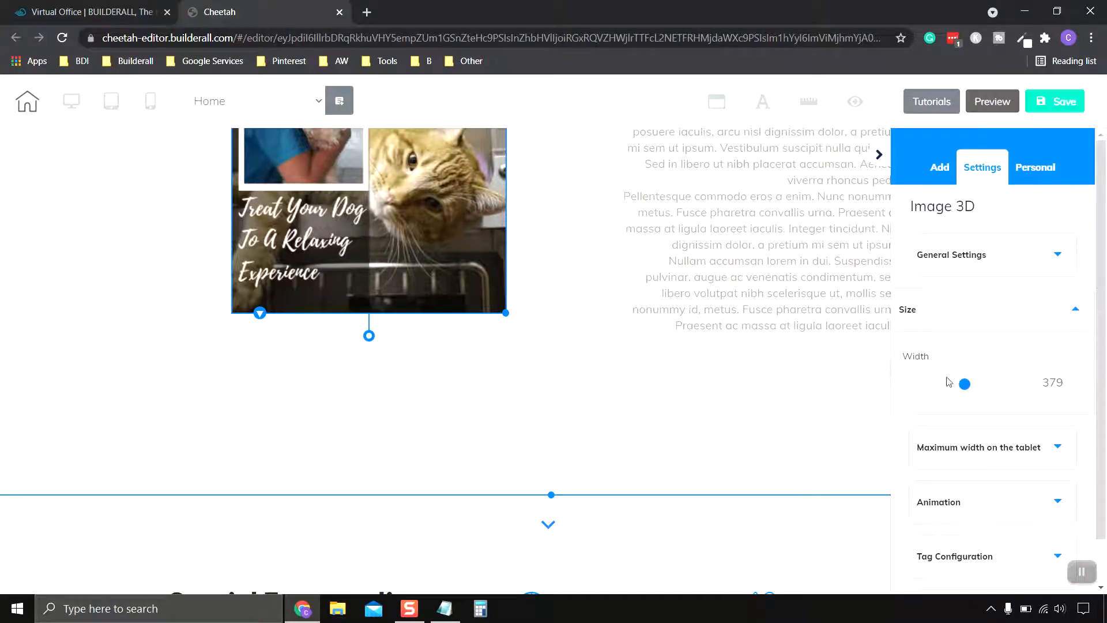
click(1075, 386)
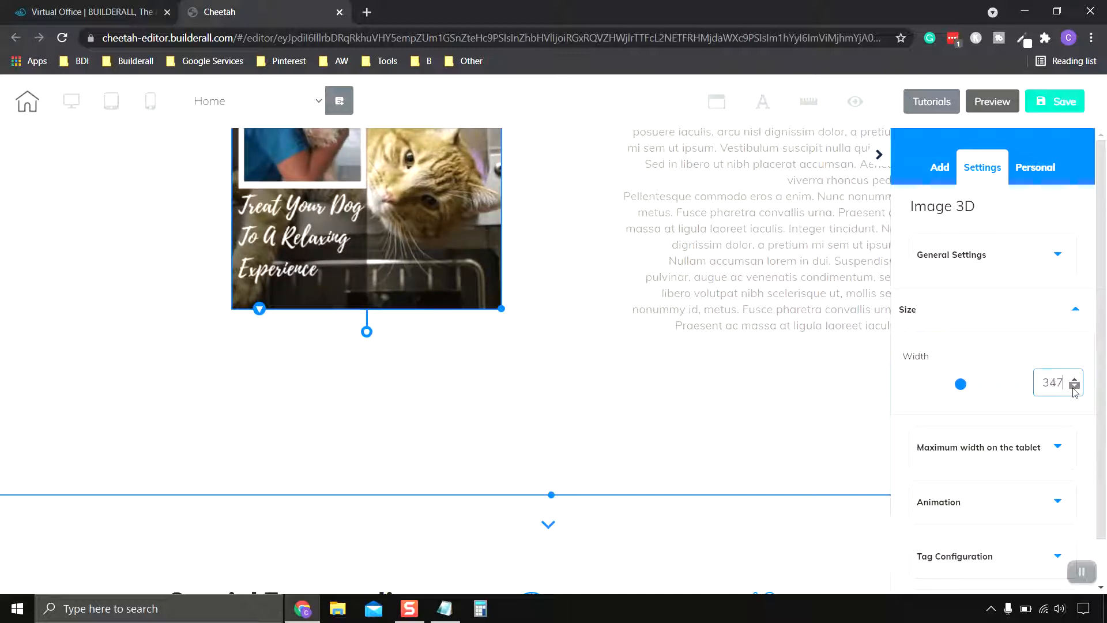
click(1074, 386)
click(1074, 385)
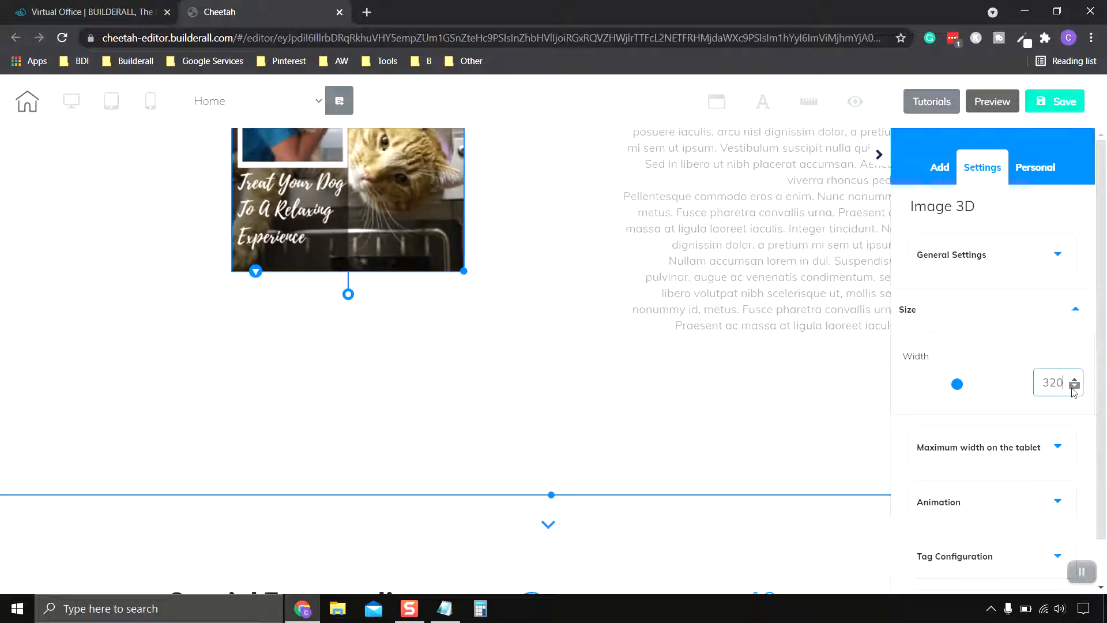
click(1075, 385)
click(1075, 386)
click(1075, 386)
click(1074, 386)
click(1074, 386)
click(1074, 386)
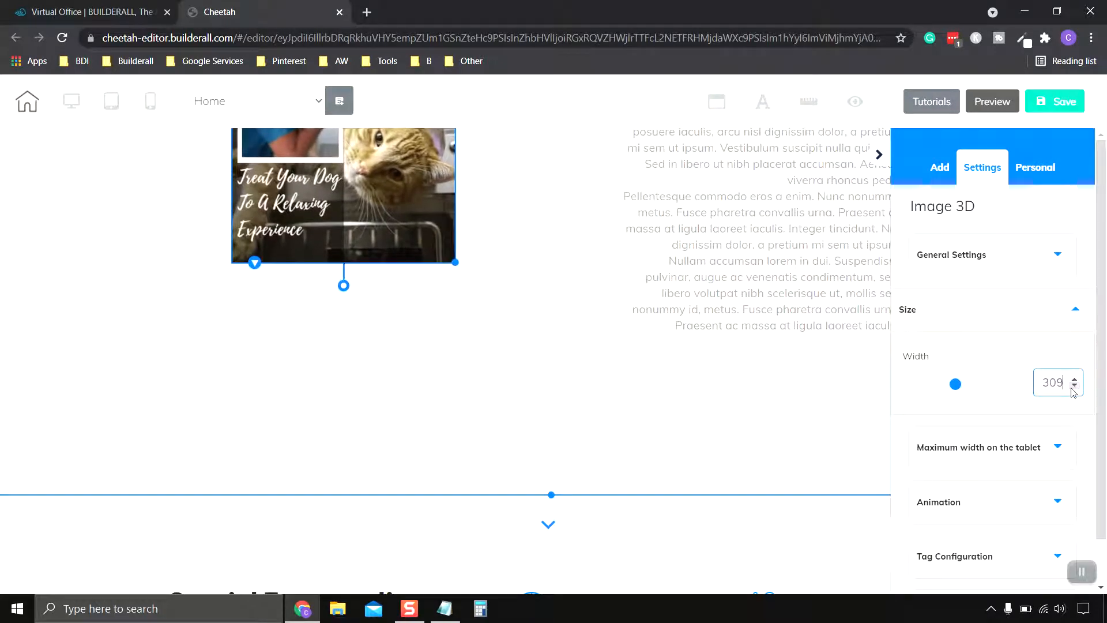
click(1074, 385)
click(1074, 386)
click(1074, 385)
click(1075, 386)
click(1074, 386)
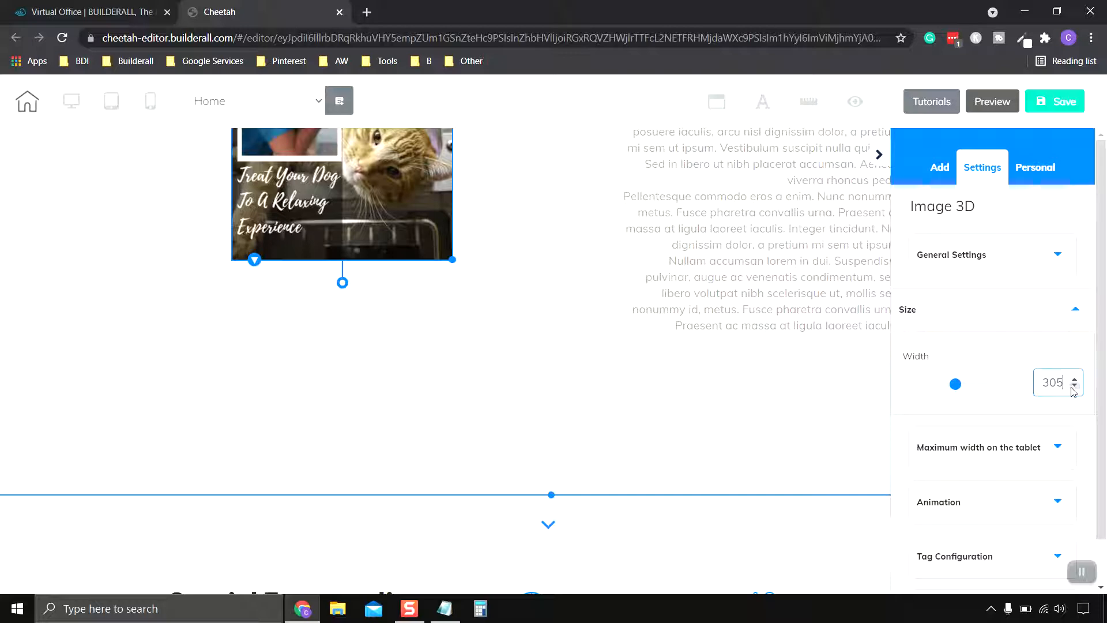
click(1075, 386)
click(1074, 386)
click(1075, 386)
click(1074, 386)
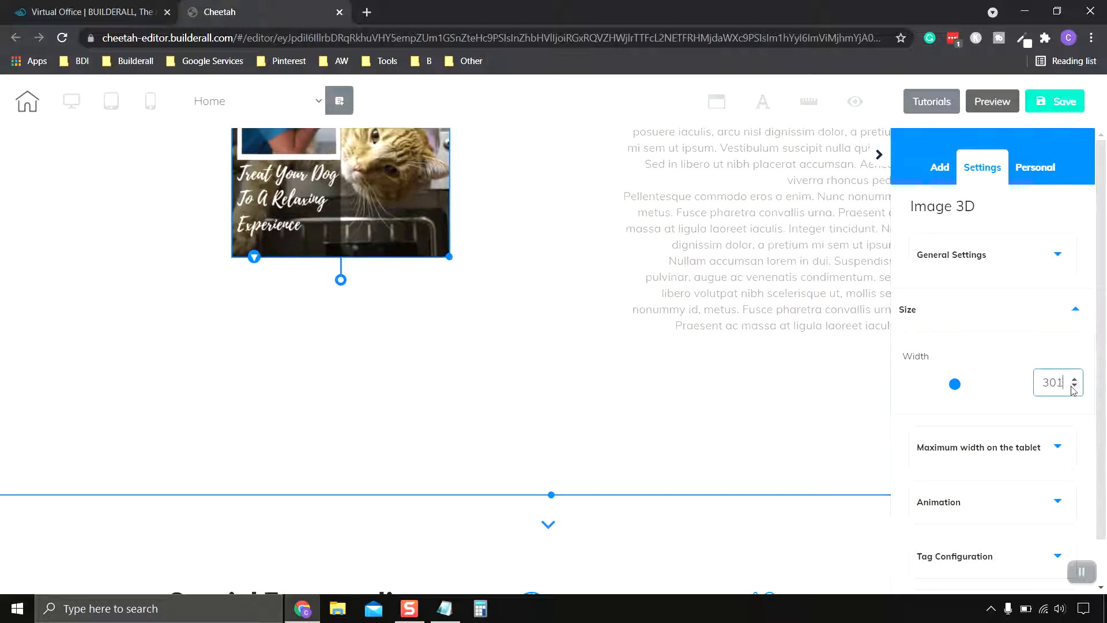
click(1075, 386)
click(1075, 385)
Step: Move the pet image right and down so it overlaps the edge of the benefits text box
scroll(494, 289, up, 3)
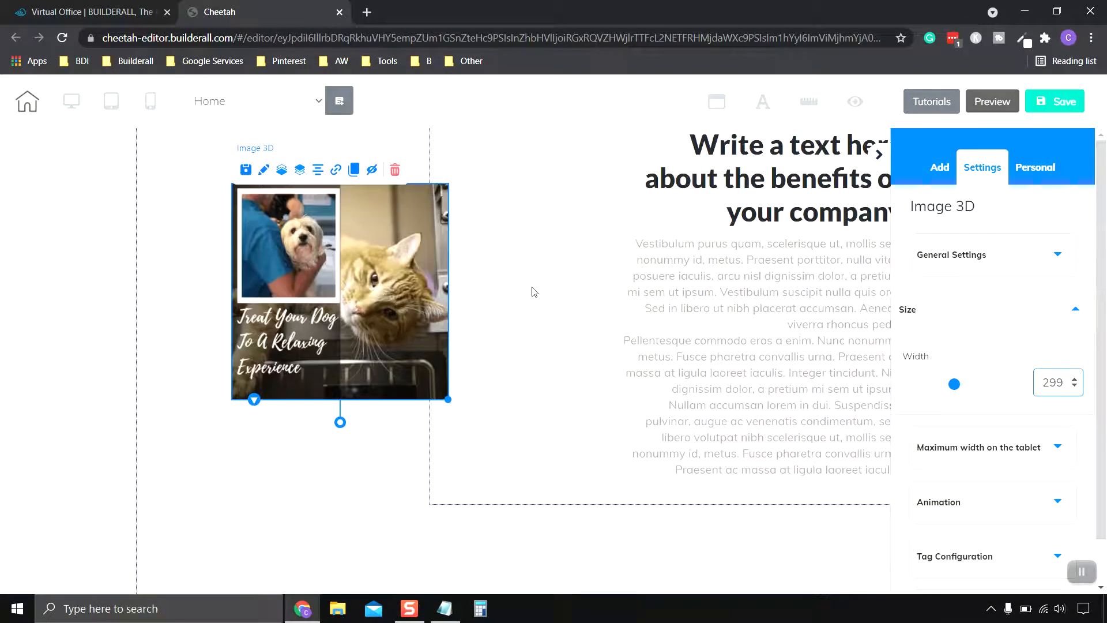
drag(373, 282, 464, 306)
scroll(626, 285, up, 3)
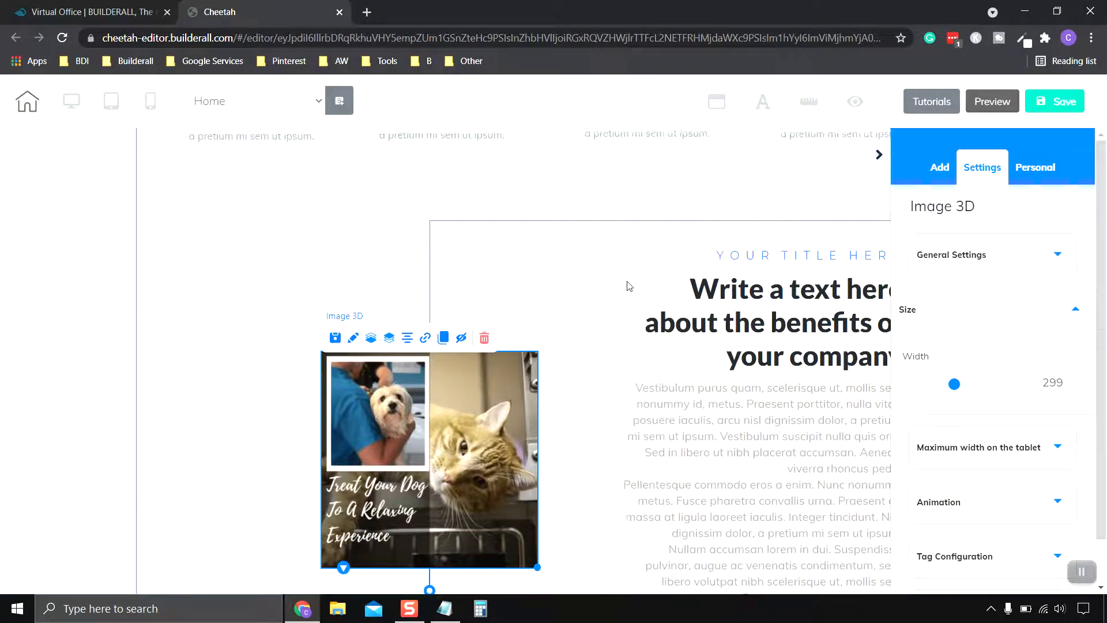
scroll(628, 286, down, 1)
mouse_move(438, 334)
mouse_down()
mouse_move(422, 336)
mouse_move(455, 338)
mouse_up()
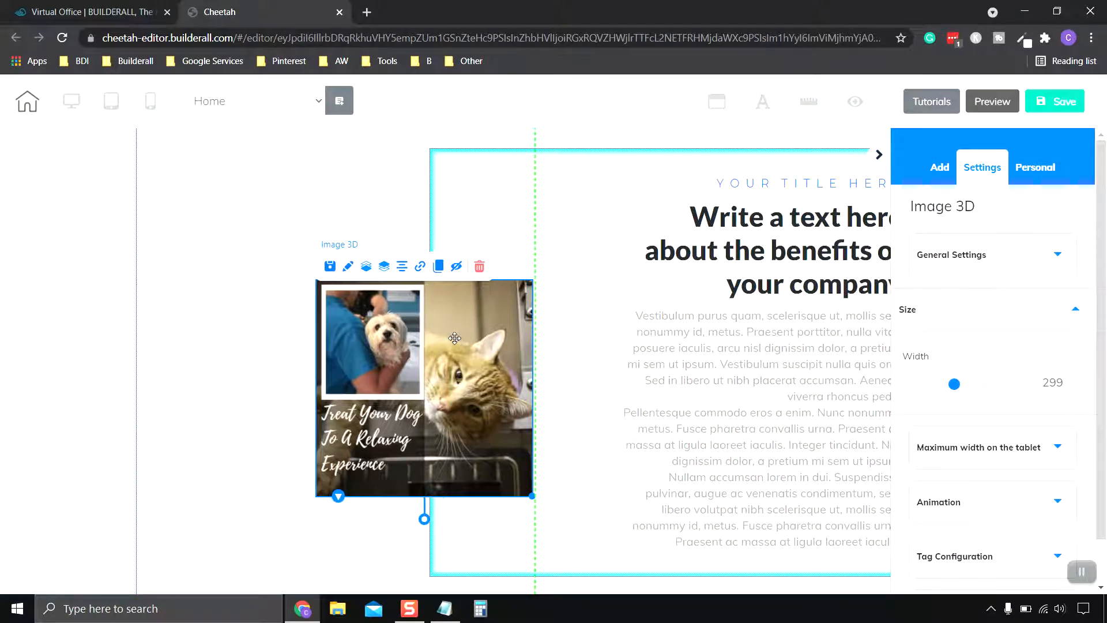
Step: Shift the benefits text box together with the pet image to the left within the page section, hiding the settings sidebar for room
click(587, 257)
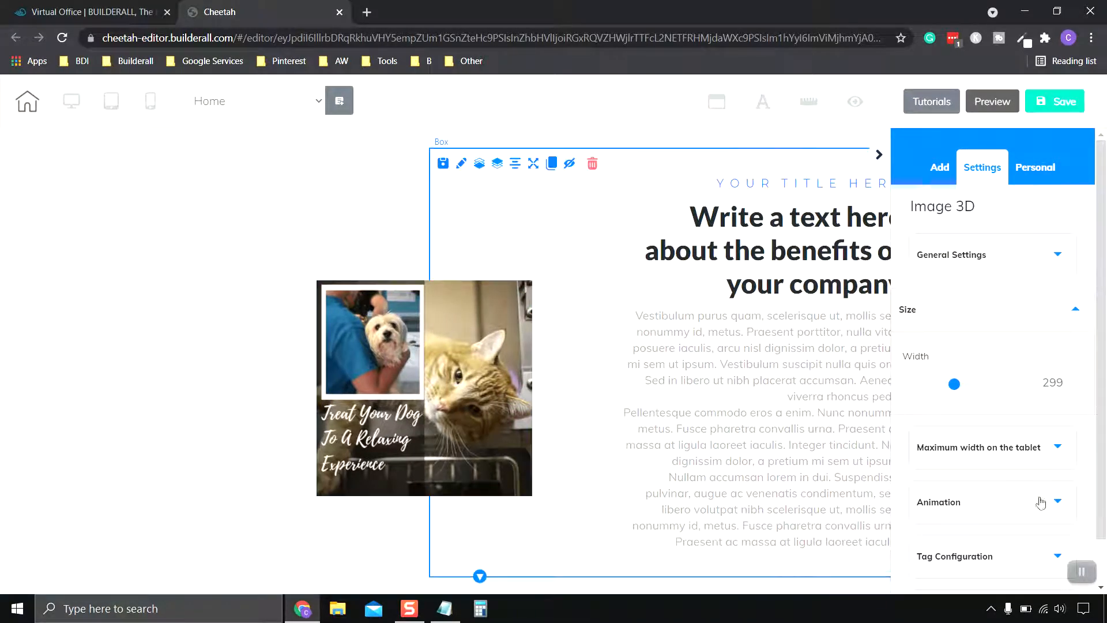
click(1082, 572)
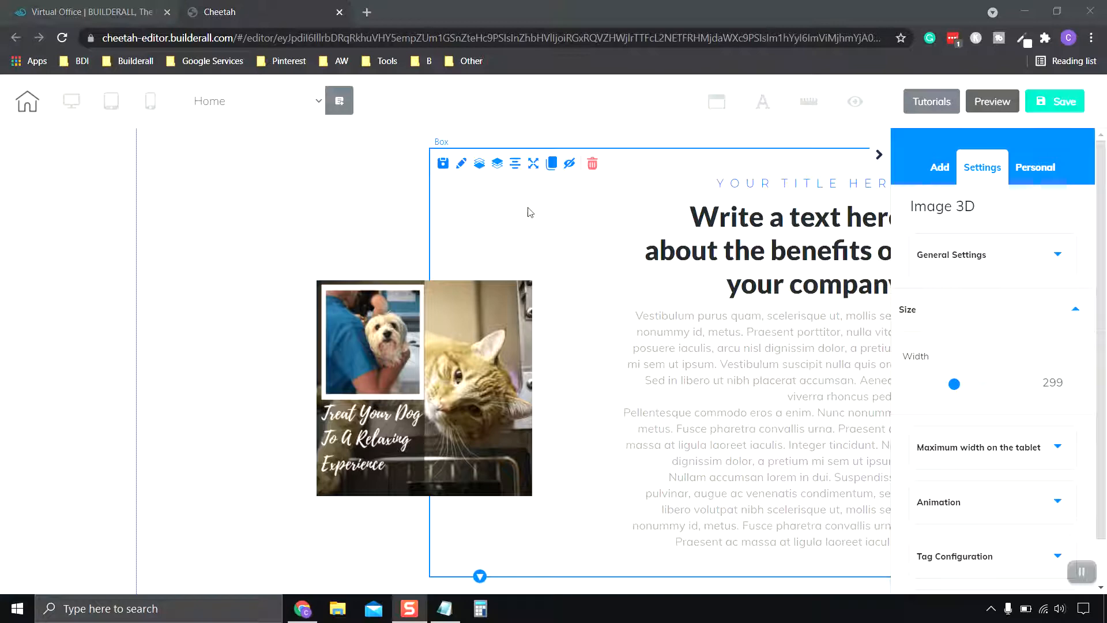
drag(530, 212, 452, 200)
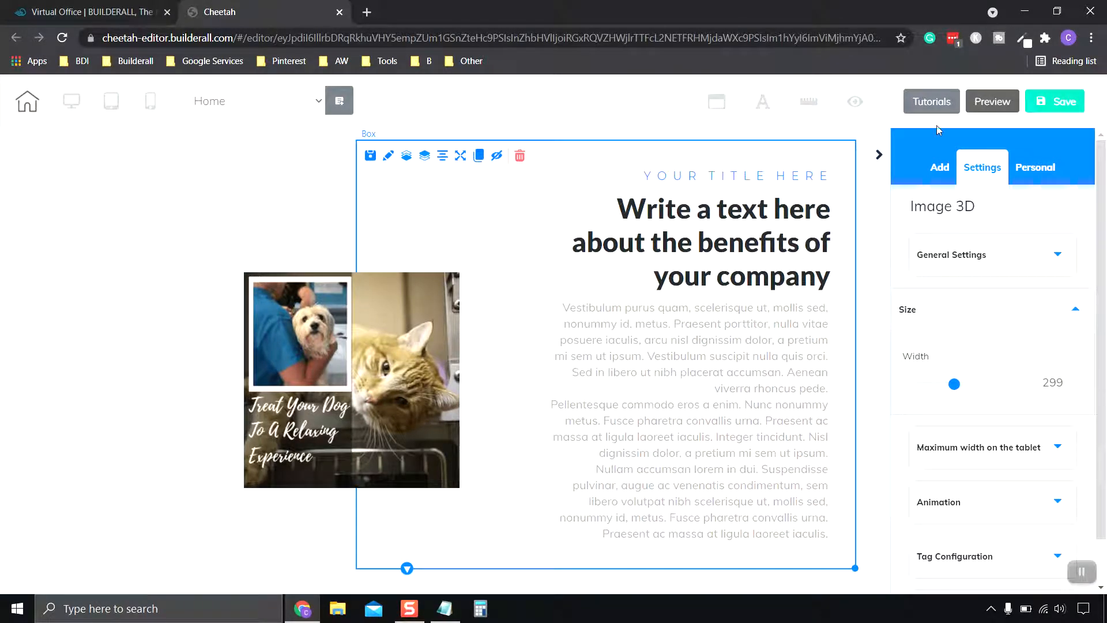
click(880, 156)
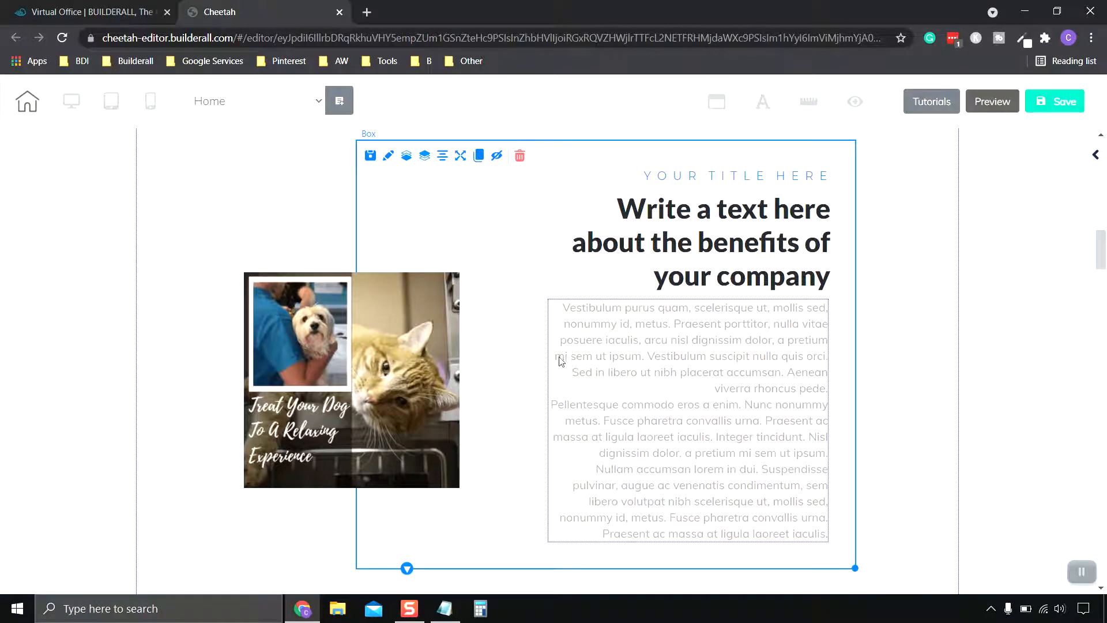
drag(523, 297, 531, 304)
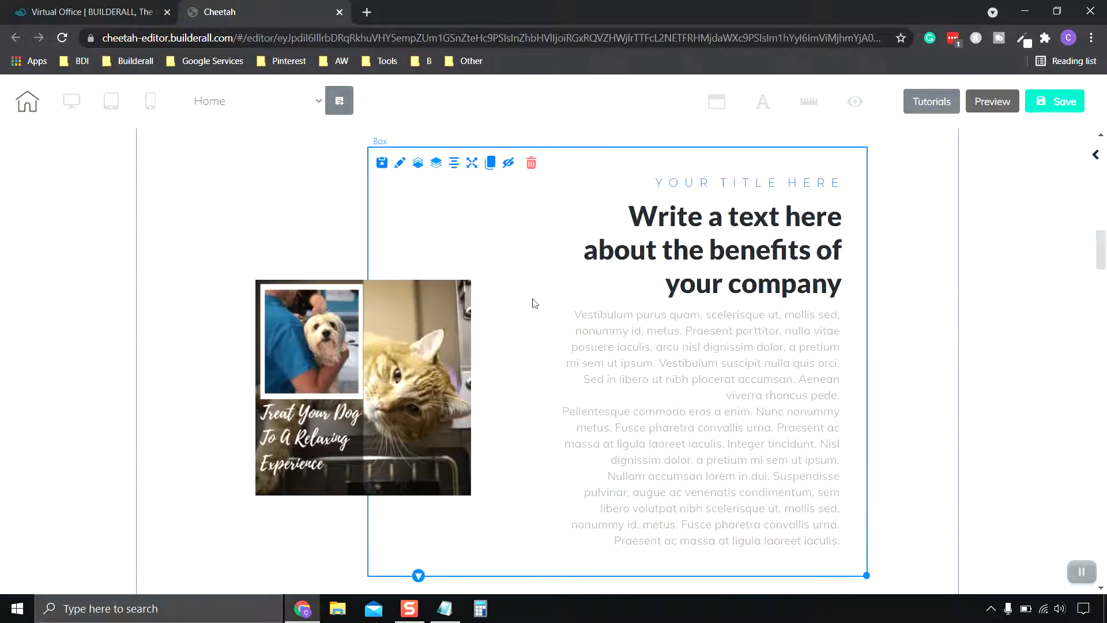
Step: Nudge the pet image slightly up and right, and the benefits text box slightly left and down
click(363, 361)
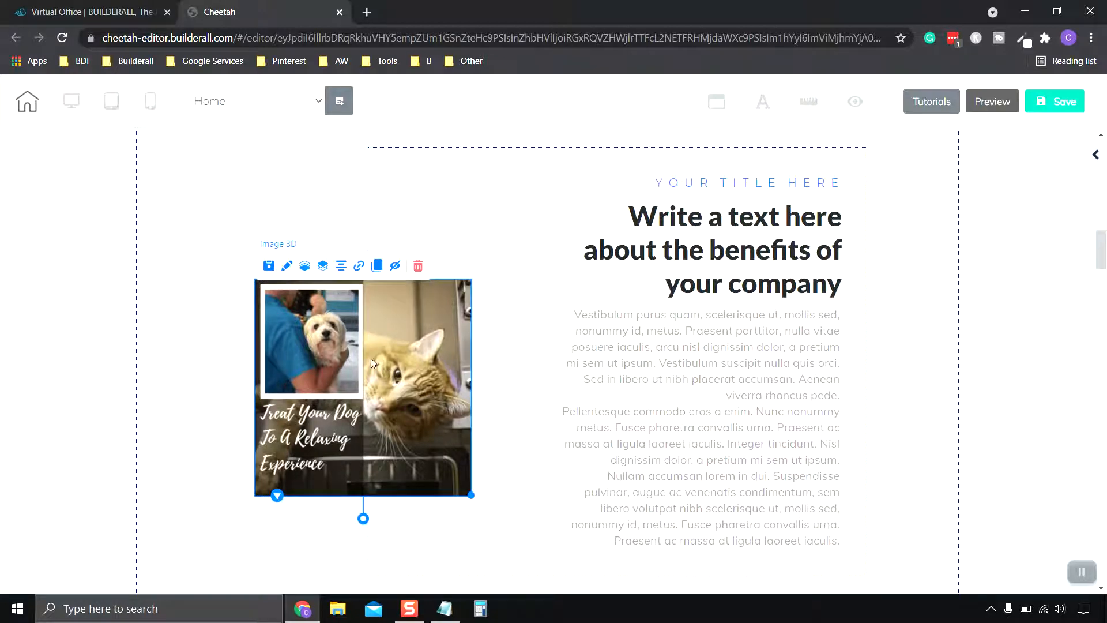
drag(372, 358, 365, 327)
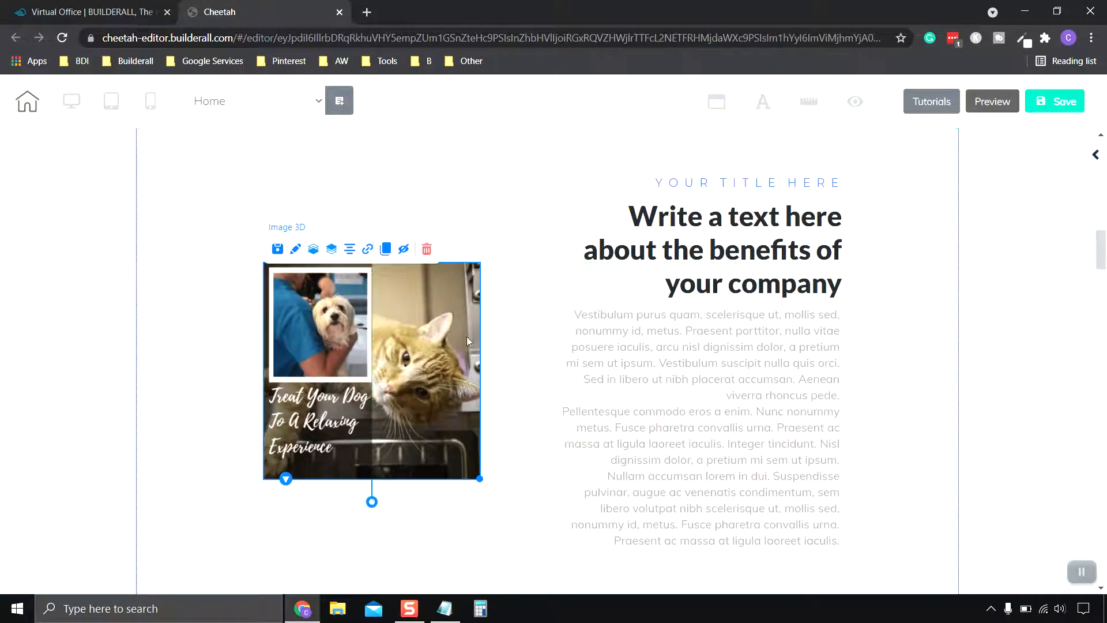
click(452, 172)
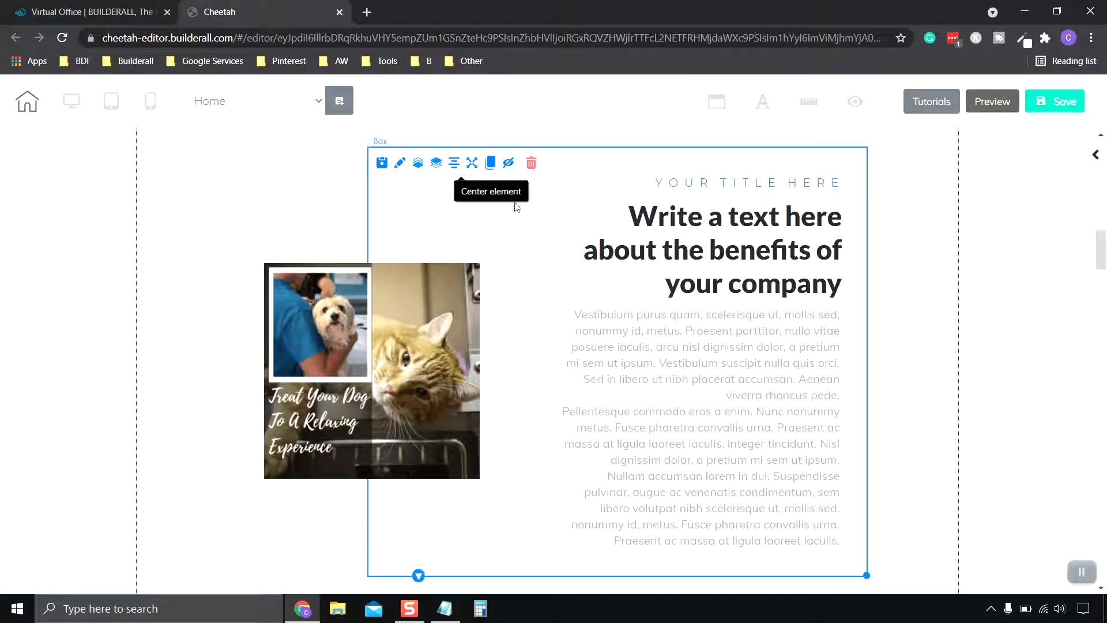
mouse_move(551, 212)
mouse_down()
mouse_move(531, 215)
mouse_move(545, 205)
mouse_up()
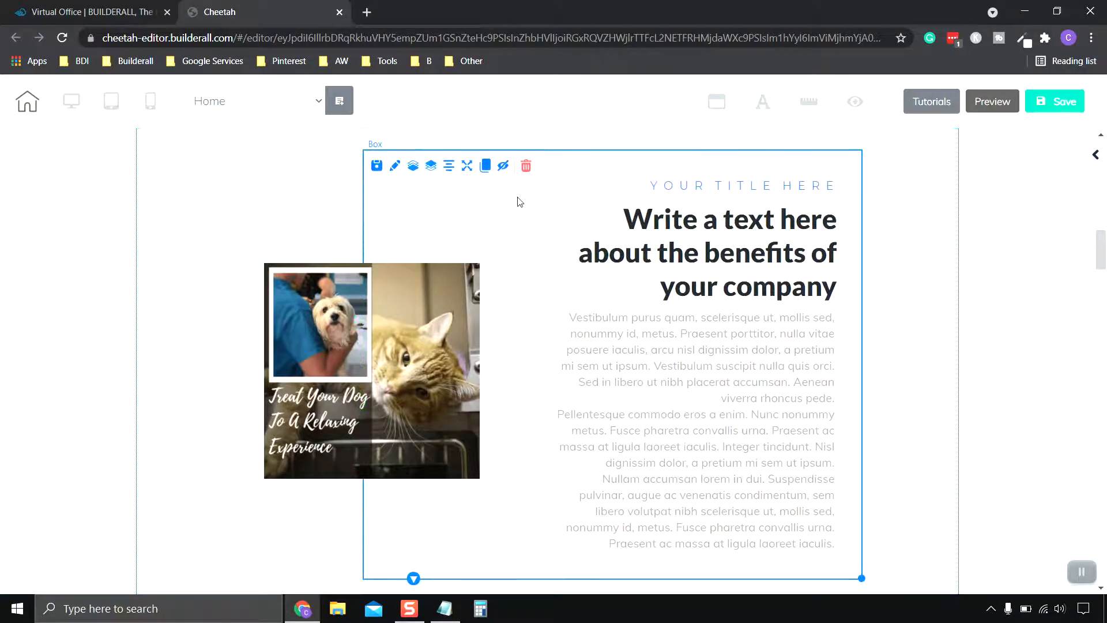
Step: Nudge the benefits text box a little further left and the pet image slightly left, then deselect them
click(396, 337)
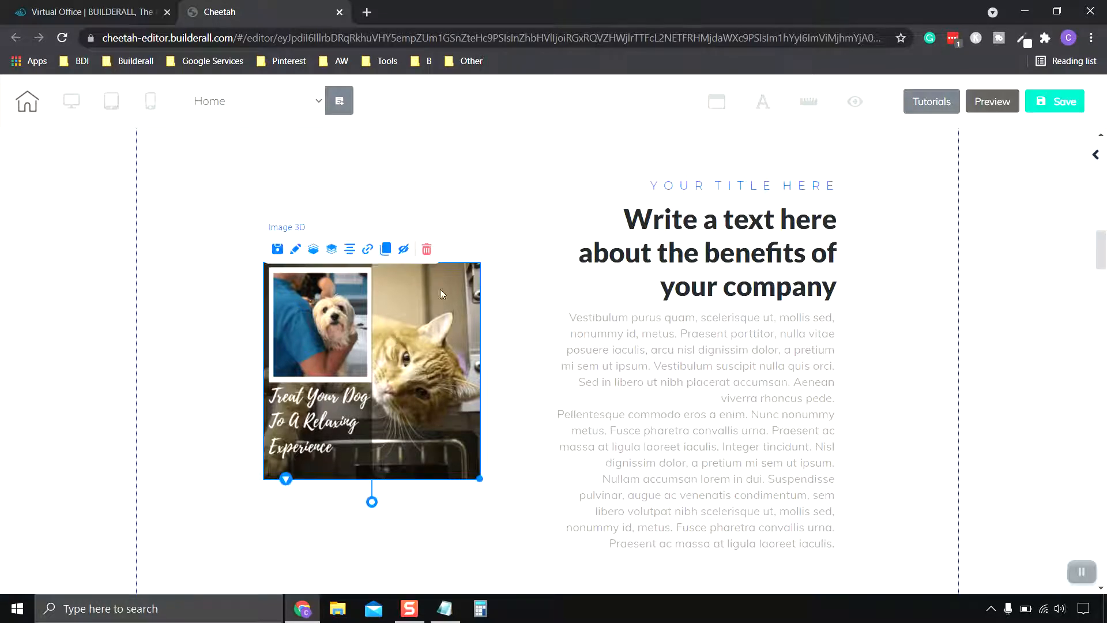
click(536, 190)
drag(526, 240, 520, 236)
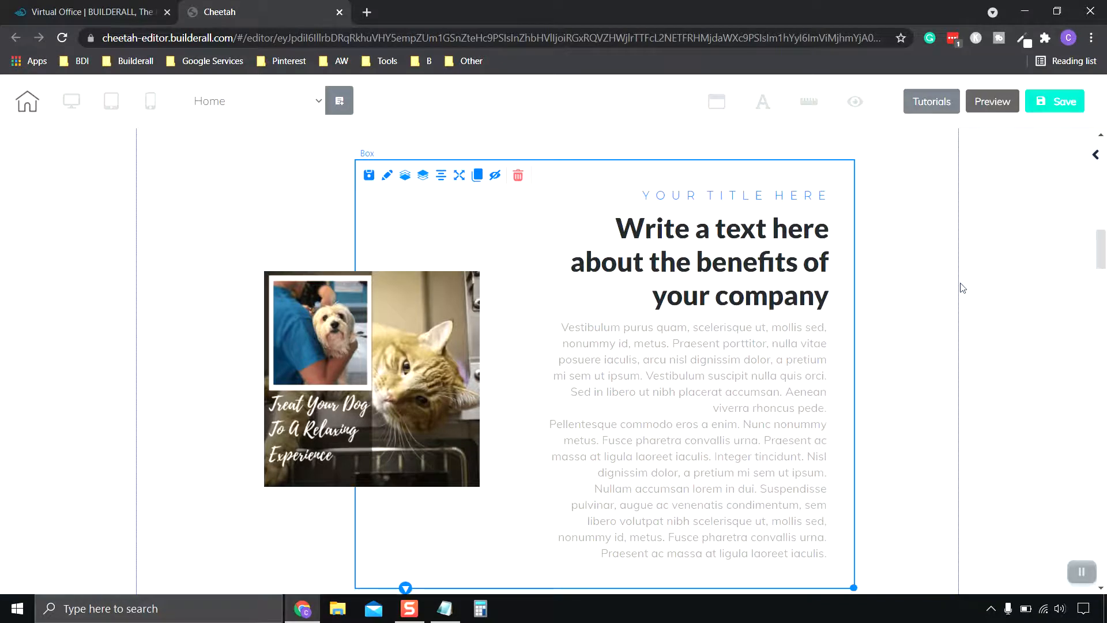
click(420, 364)
drag(418, 363, 406, 359)
click(914, 332)
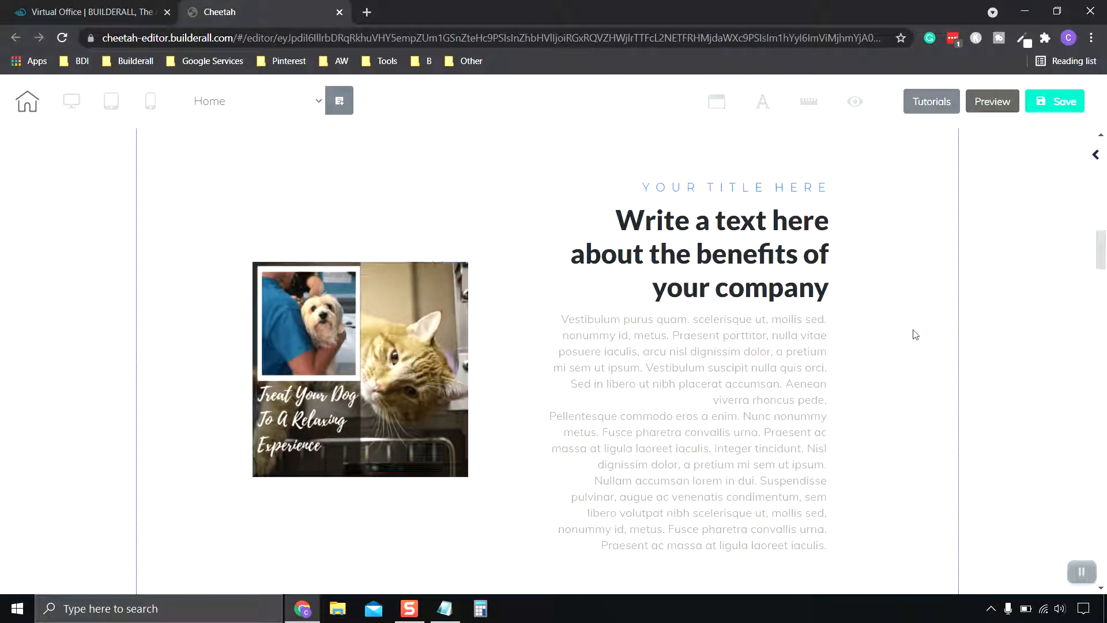
Step: Open the element settings of the box with the veterinarian and dog photo in the "Describe the Diference" section
scroll(917, 333, down, 5)
scroll(917, 330, down, 3)
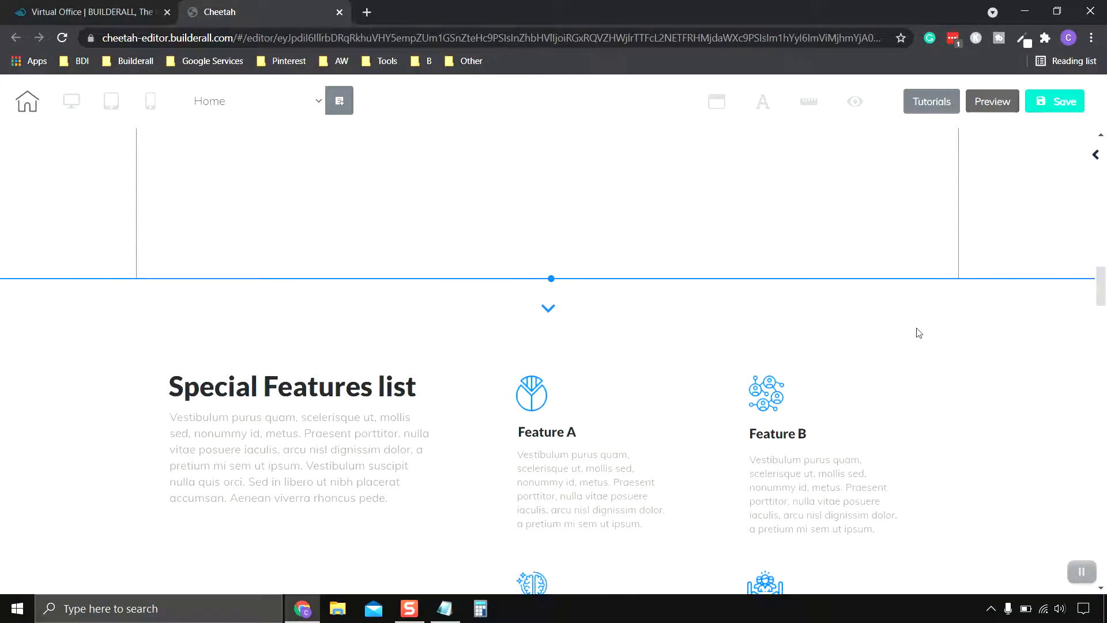
scroll(923, 330, down, 5)
scroll(925, 329, down, 10)
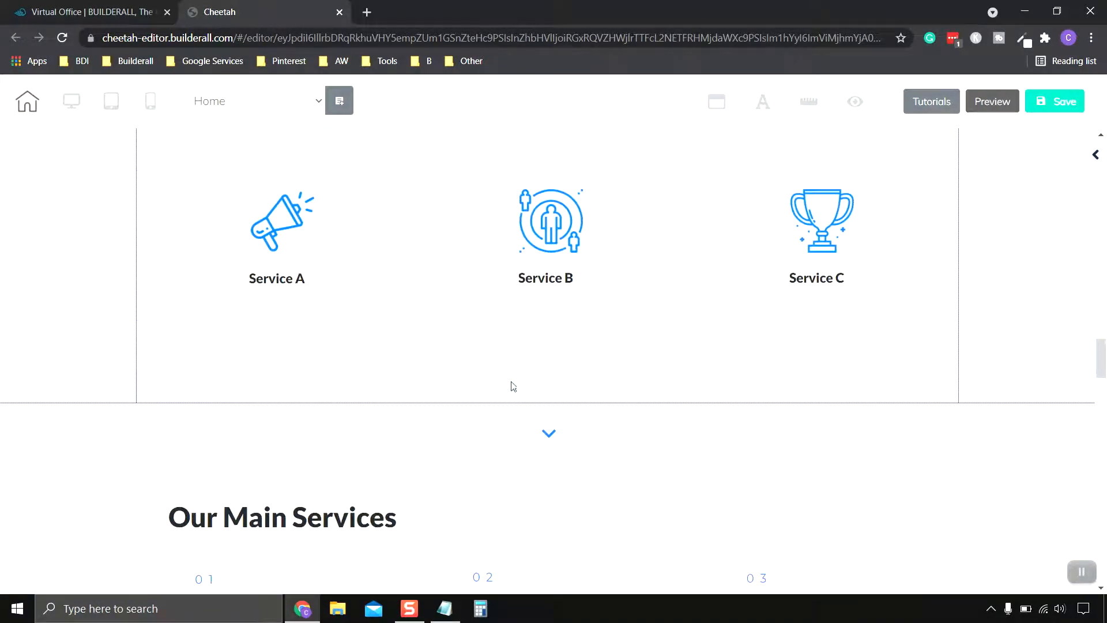
scroll(476, 362, down, 4)
scroll(411, 307, up, 4)
scroll(665, 314, down, 10)
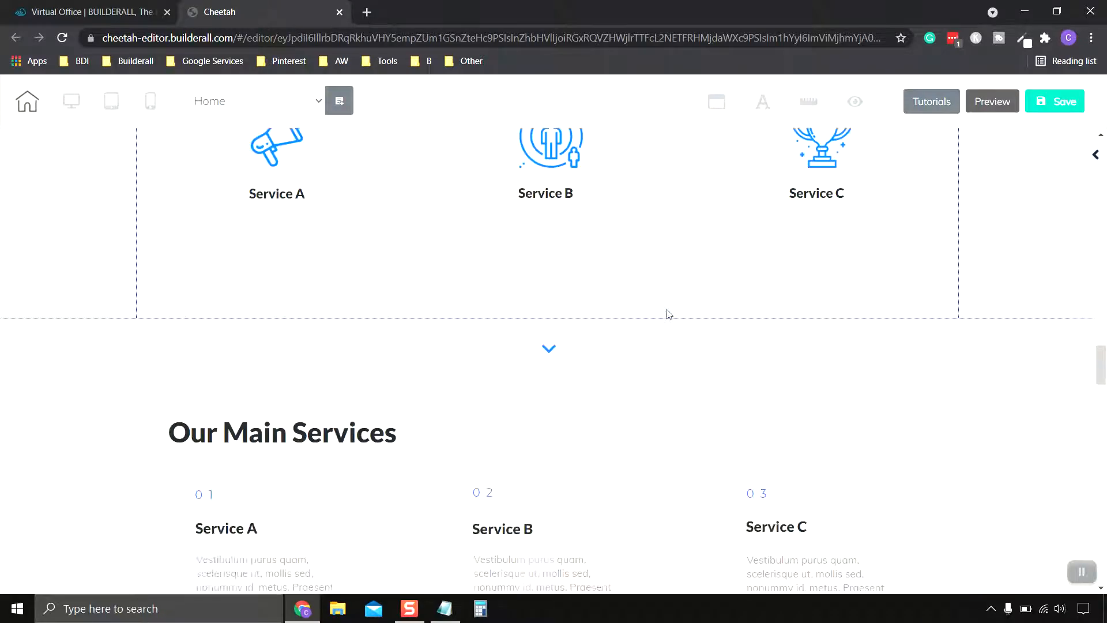
scroll(670, 333, down, 5)
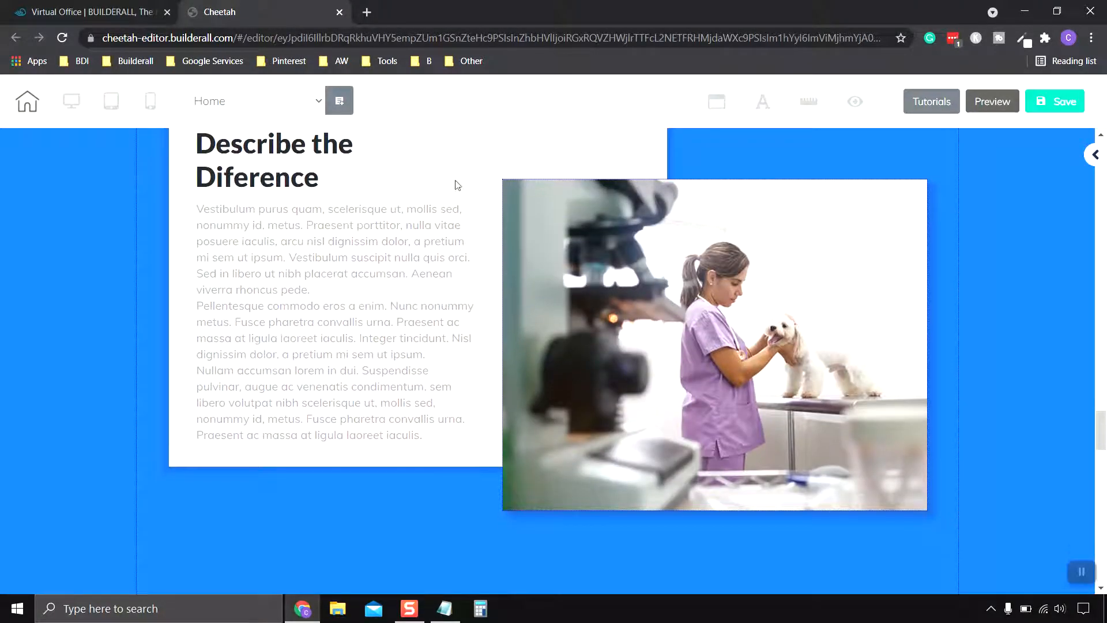
scroll(807, 317, up, 3)
scroll(807, 317, down, 3)
scroll(884, 385, up, 3)
scroll(807, 392, down, 1)
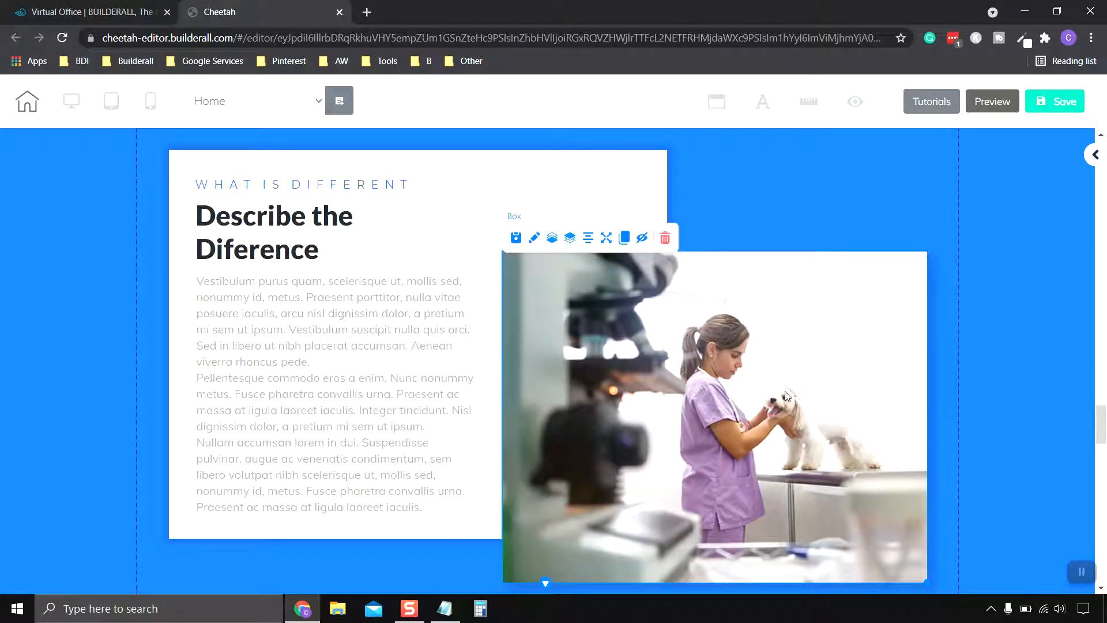
scroll(788, 397, down, 1)
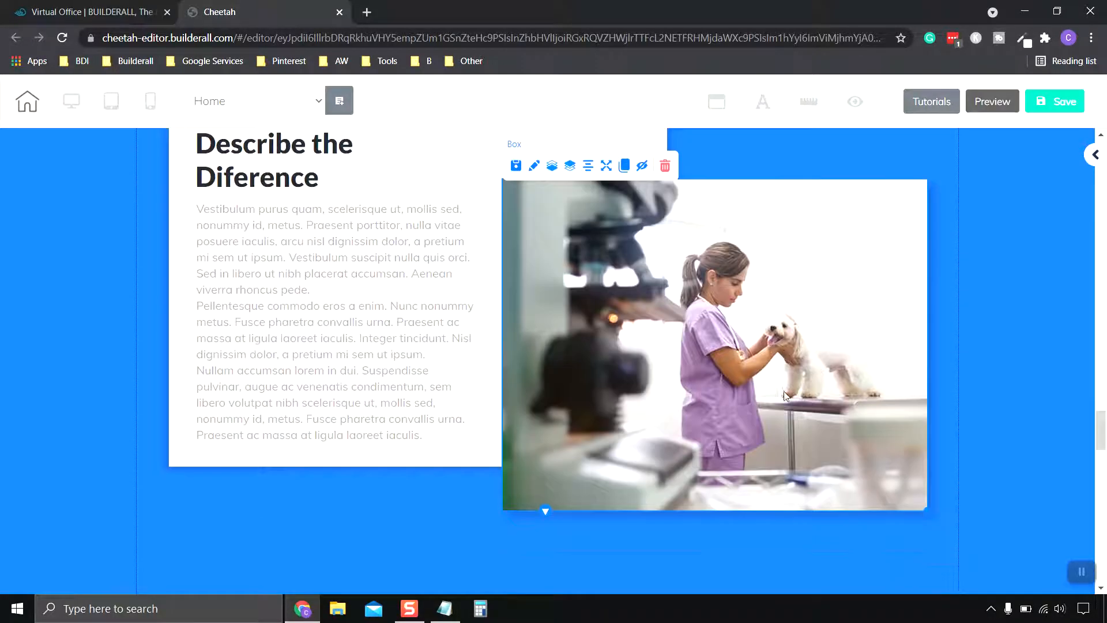
click(1093, 155)
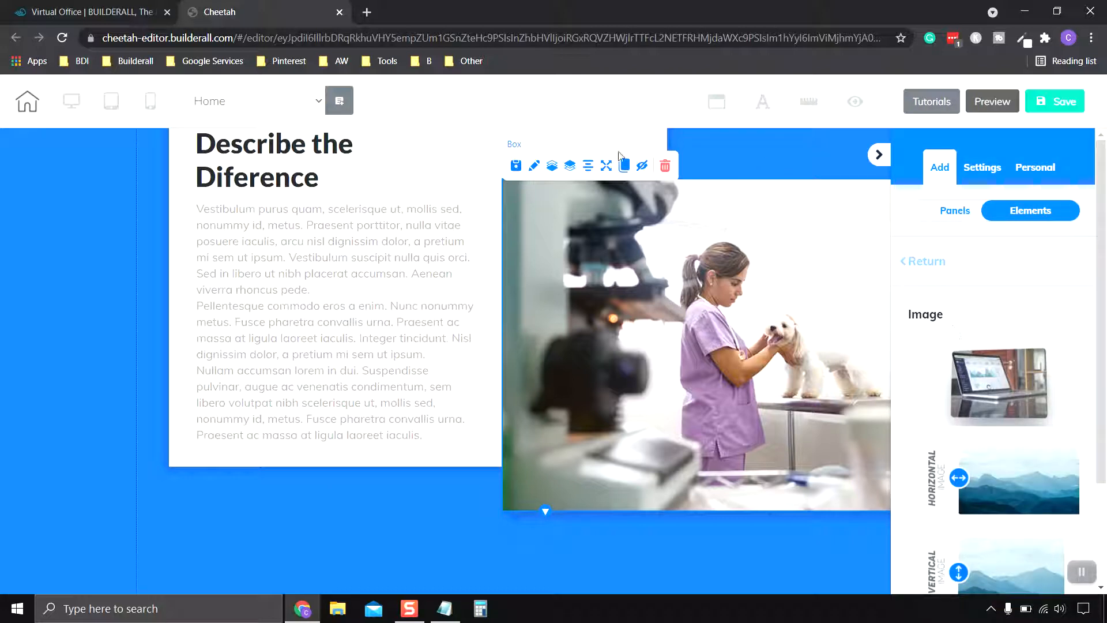
click(534, 168)
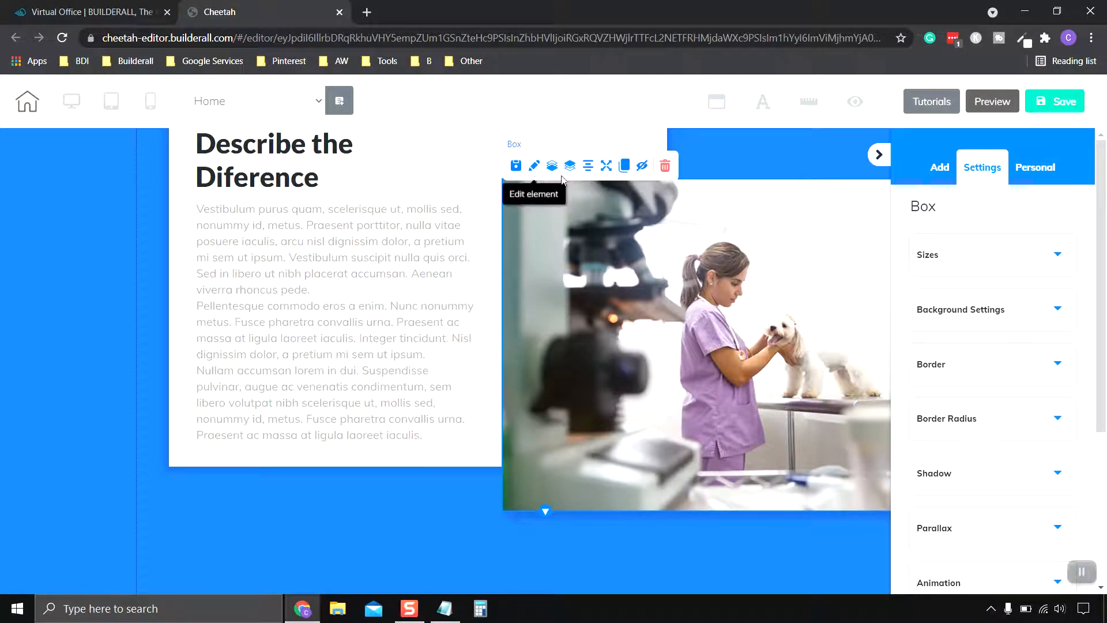
Step: Open the image chooser for the background of the panel containing the "Describe the Diference" section
scroll(1087, 575, down, 1)
click(516, 153)
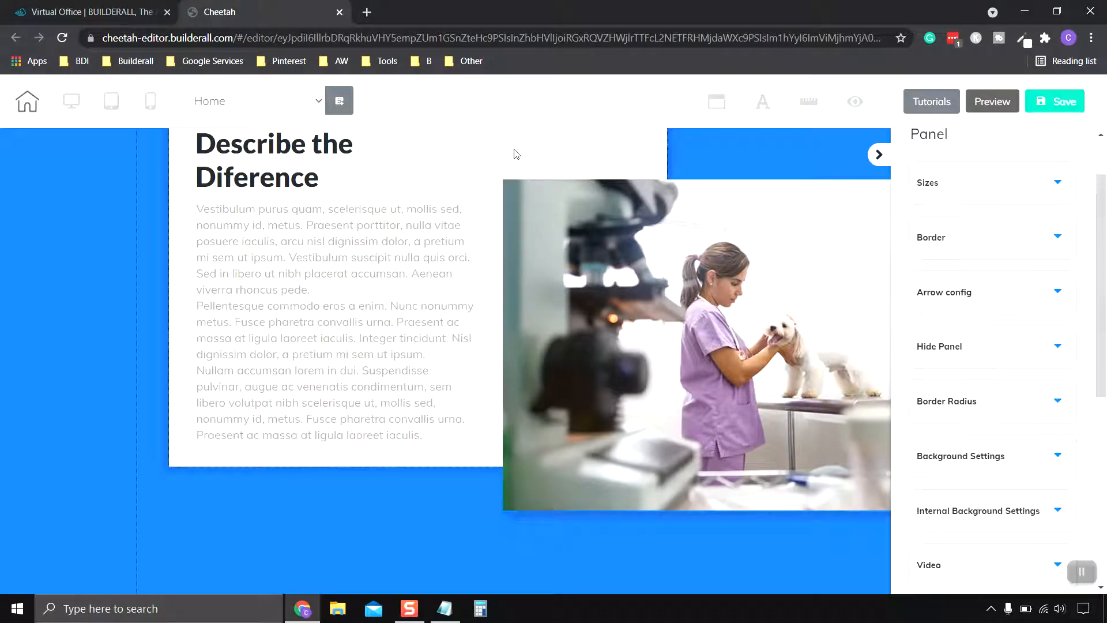
click(552, 237)
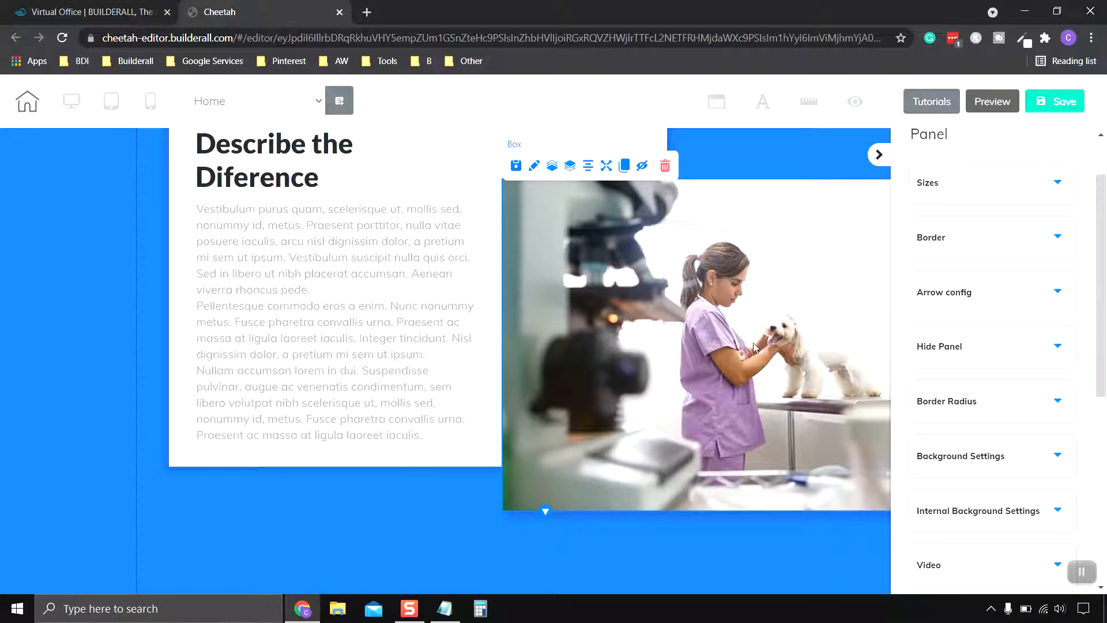
scroll(983, 178, up, 1)
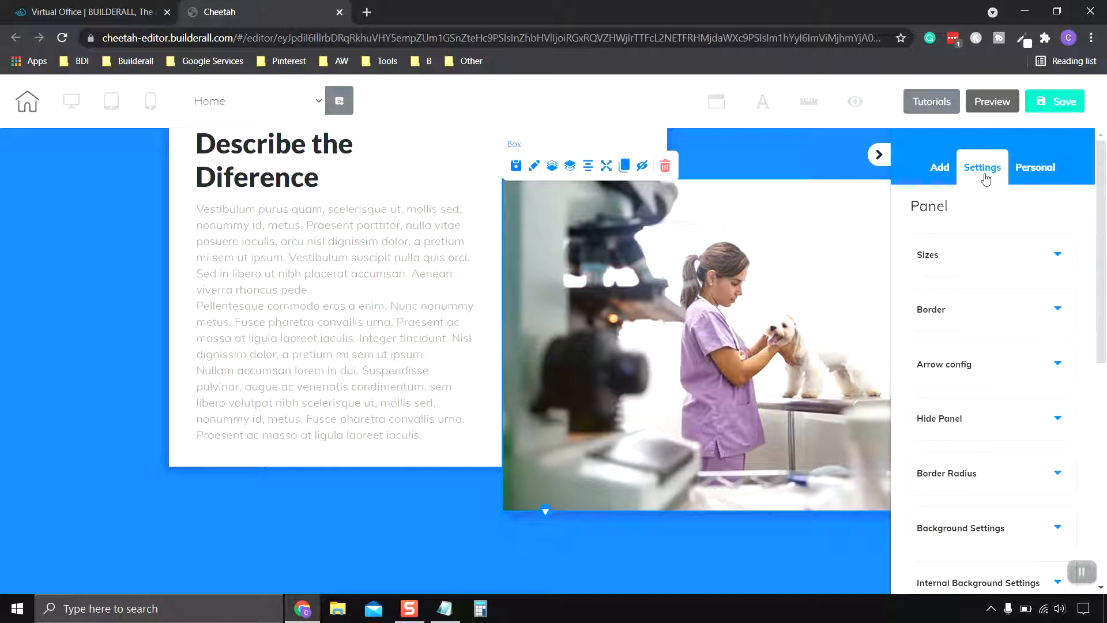
scroll(983, 184, down, 2)
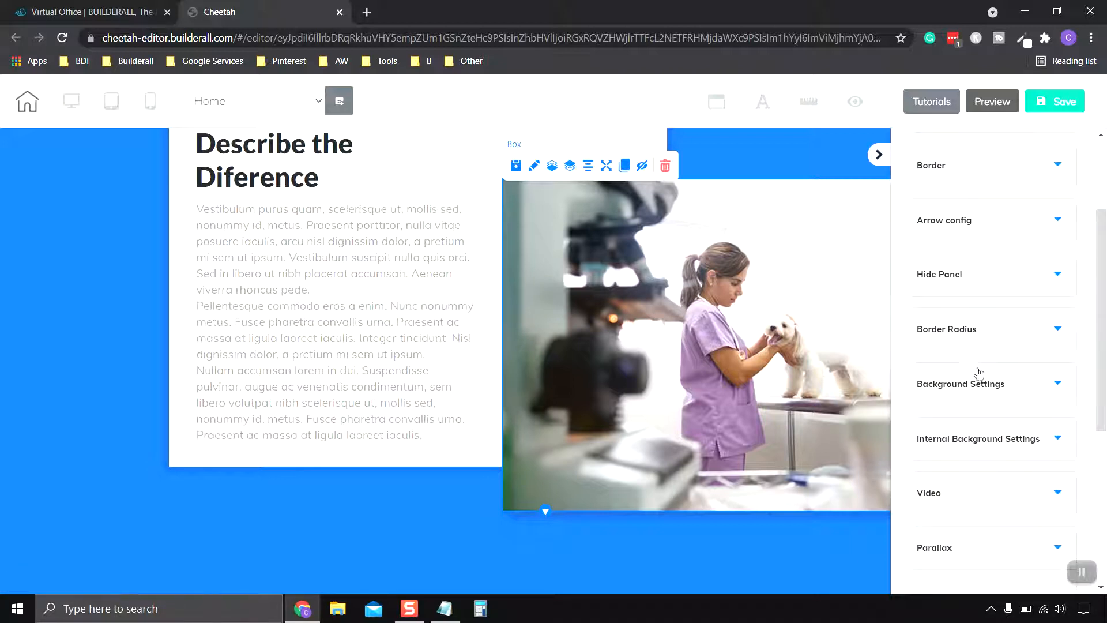
click(985, 387)
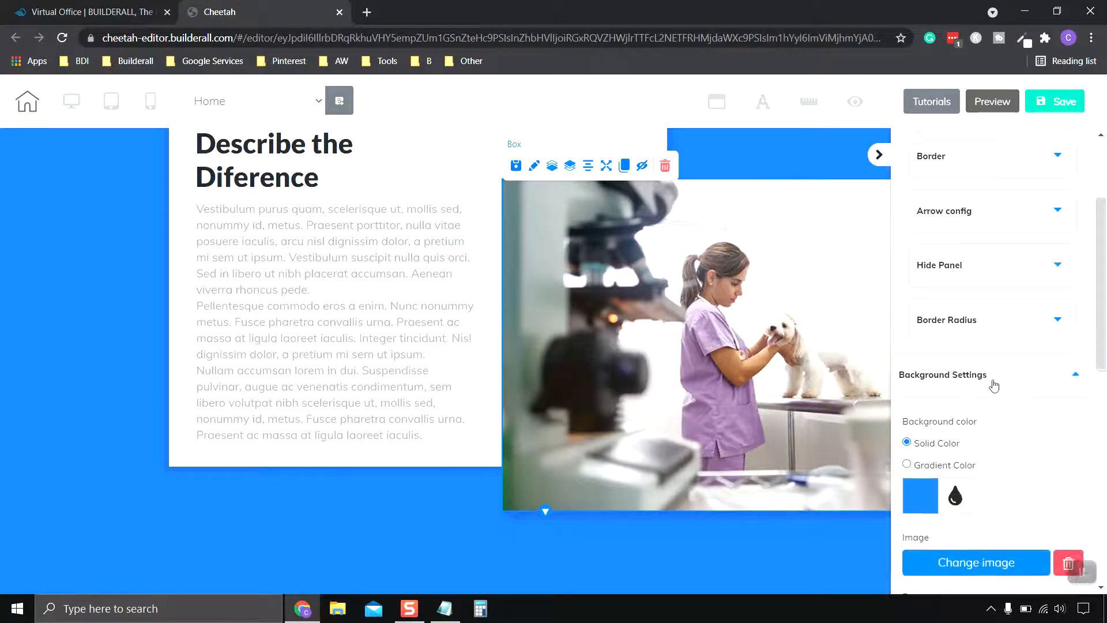
scroll(992, 387, down, 5)
scroll(989, 383, down, 3)
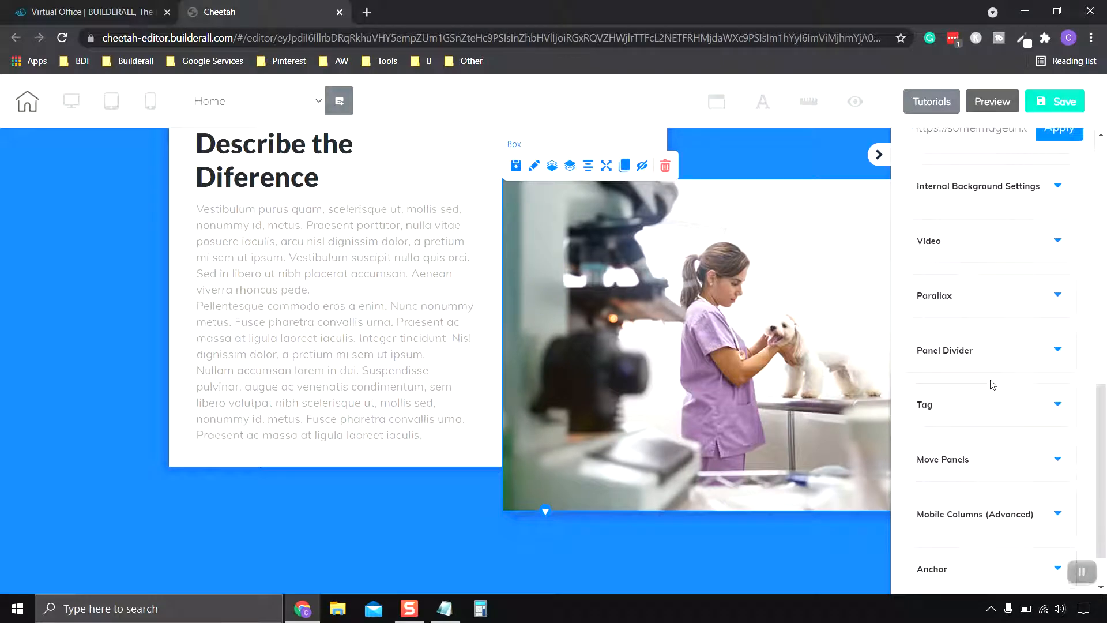
scroll(990, 383, up, 4)
click(990, 356)
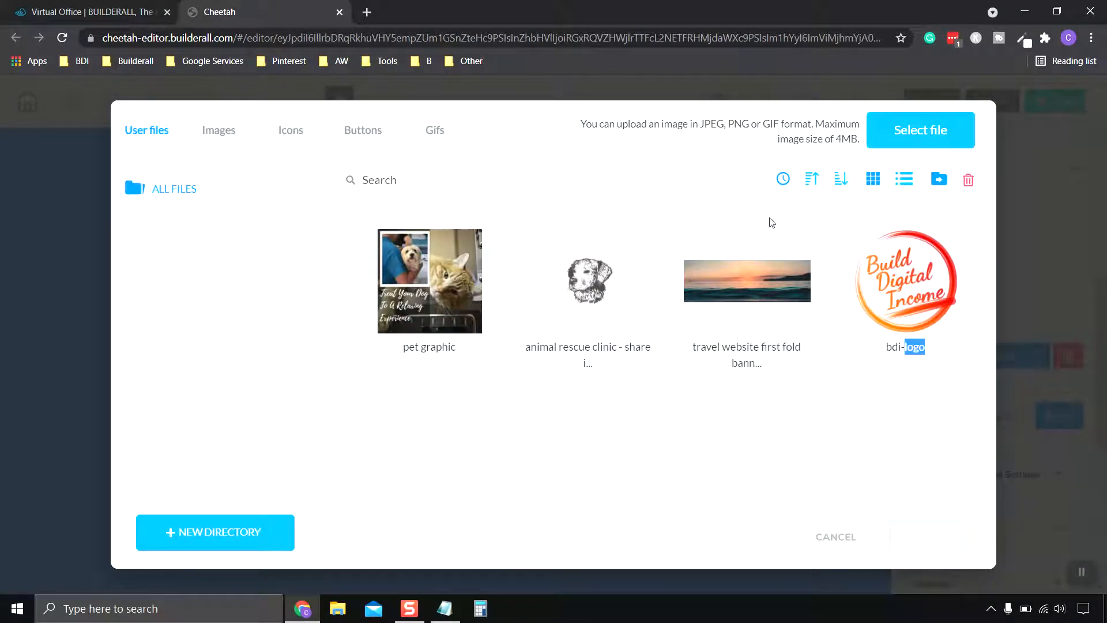
Step: Upload the Dog Image file from the Pictures folder to the user files
click(932, 134)
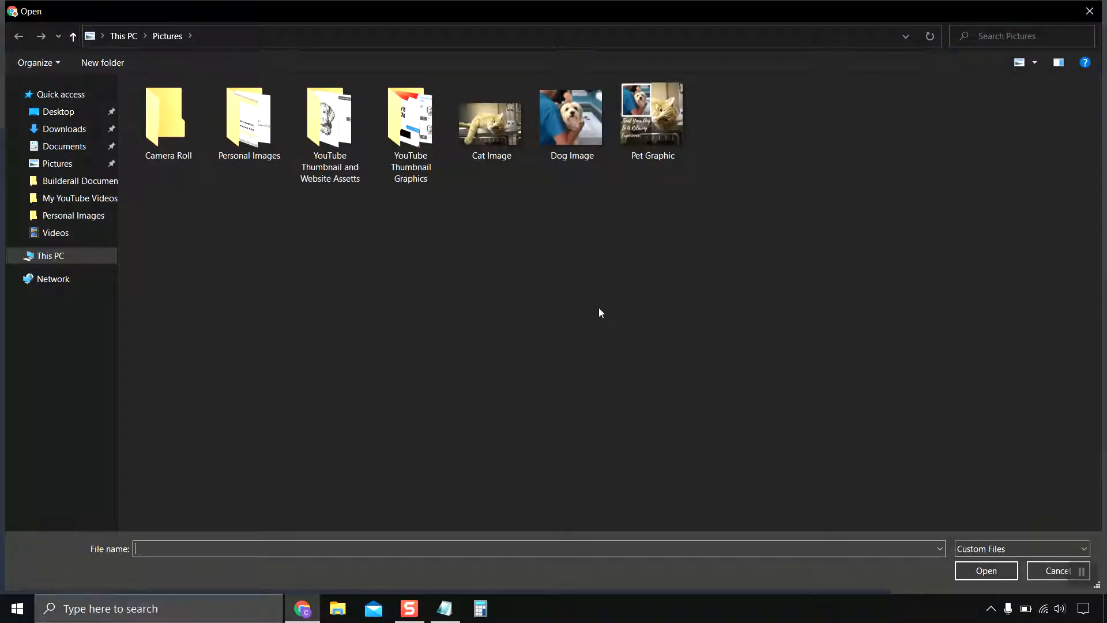
click(570, 125)
double_click(569, 122)
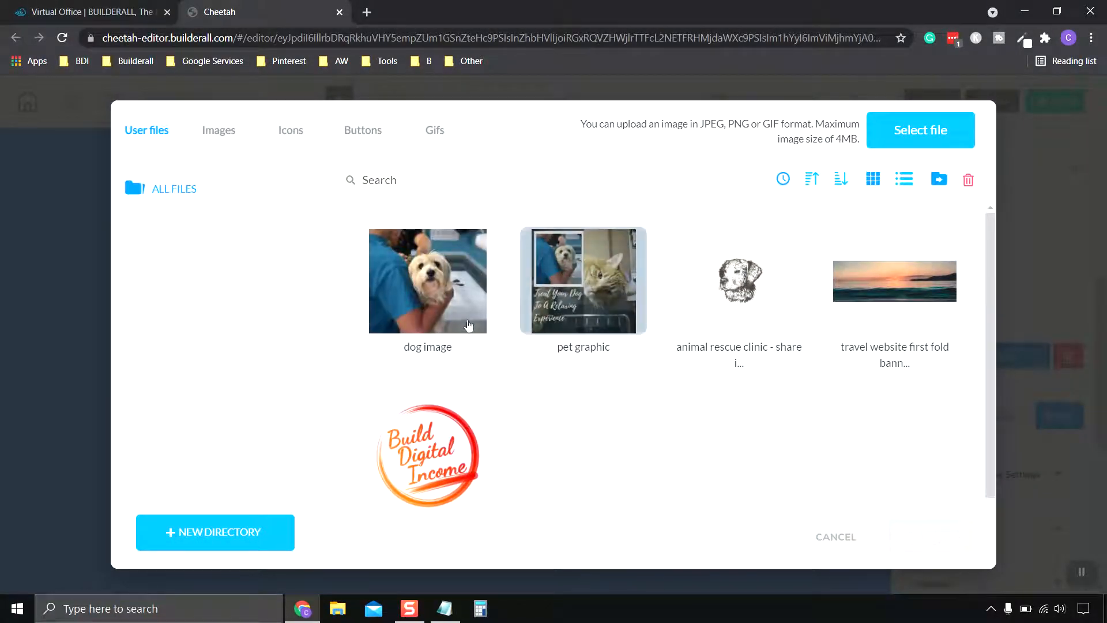
Step: Try the uploaded dog image as the background of the "Describe the Diference" panel
click(461, 316)
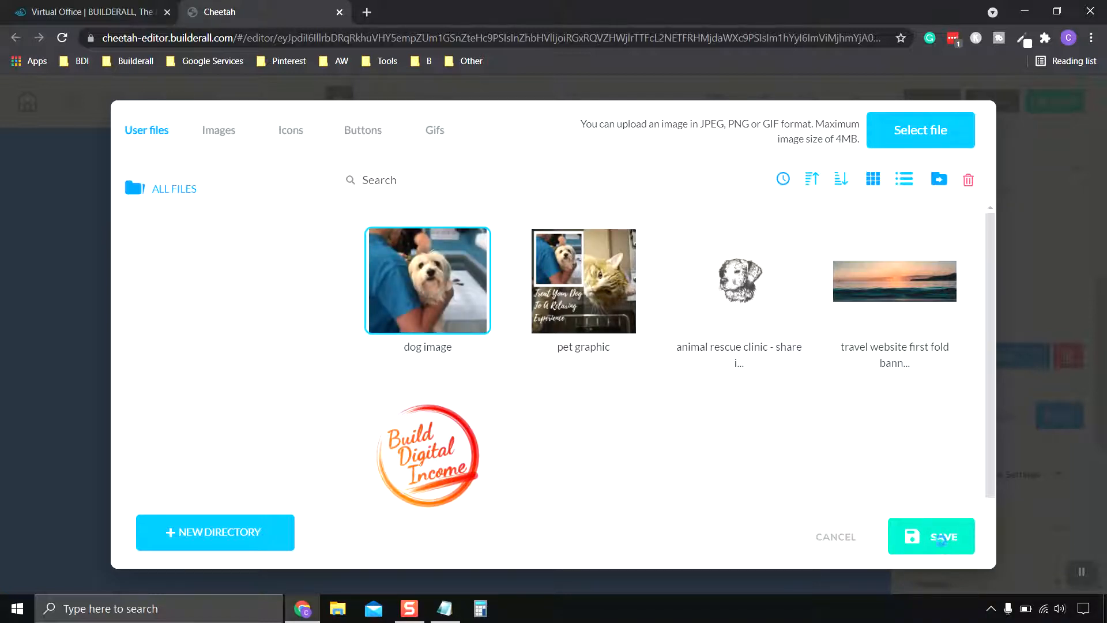
click(941, 540)
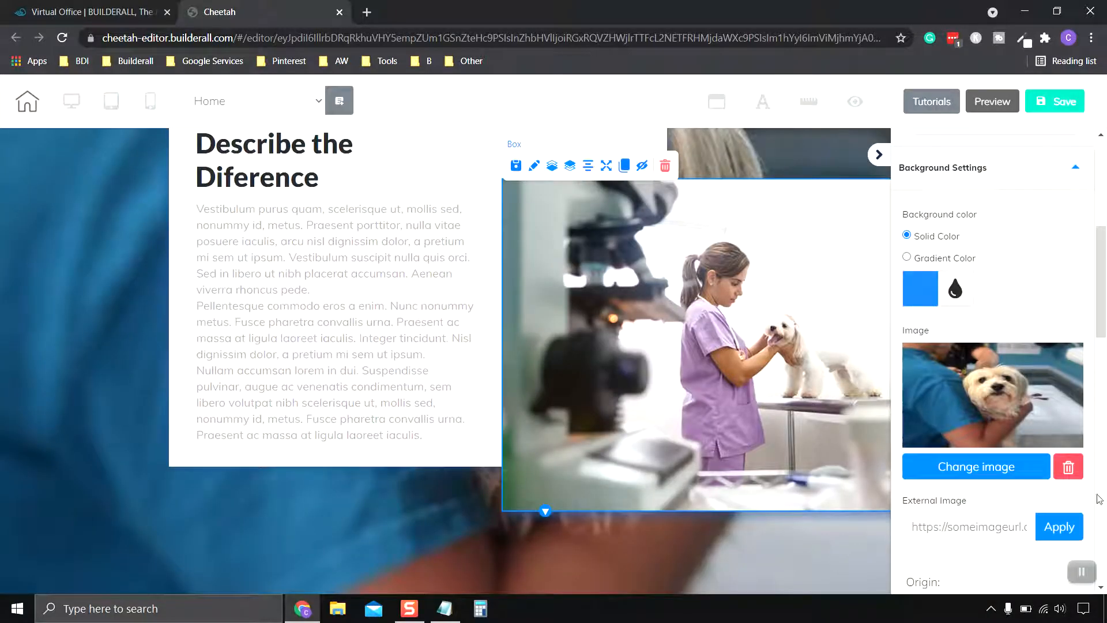
scroll(1055, 488, down, 1)
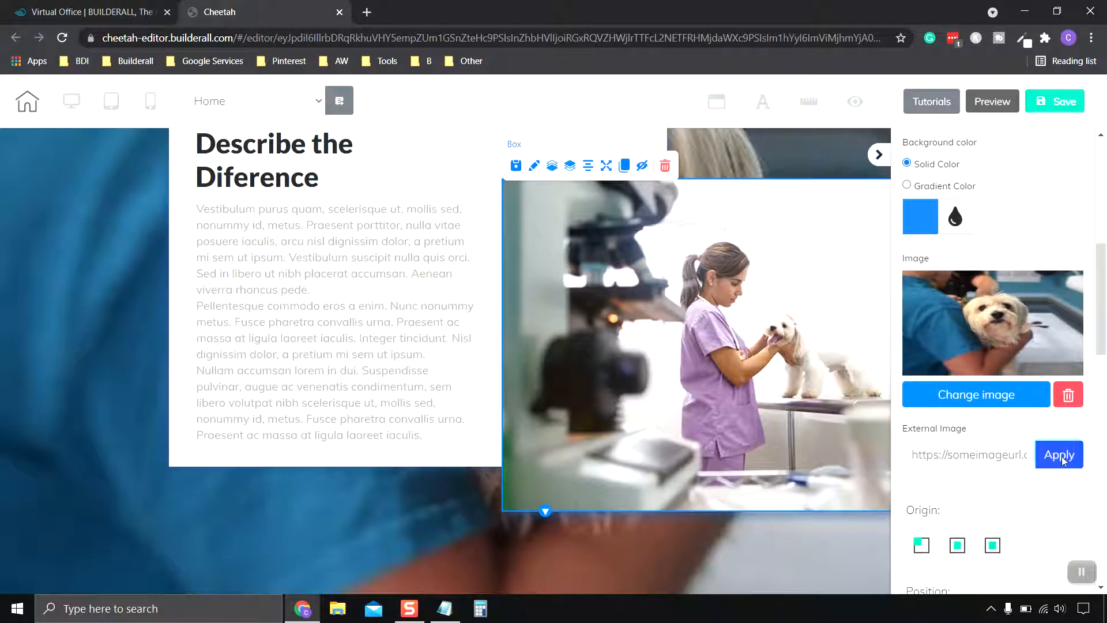
click(1058, 455)
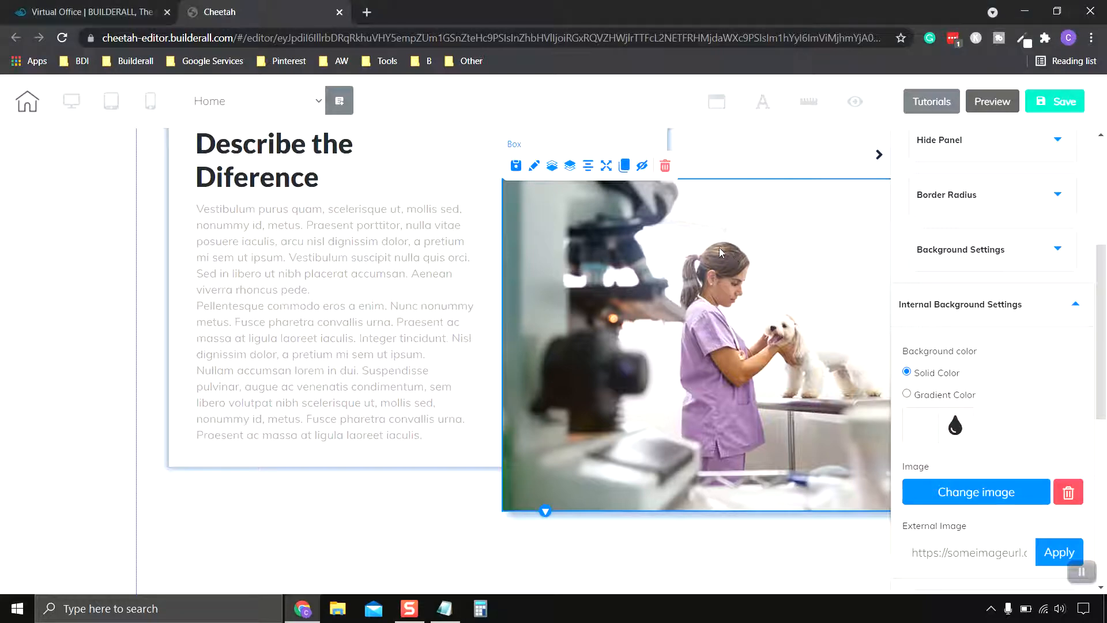
Step: Delete the box with the veterinarian and dog photo from the "Describe the Diference" section
drag(718, 247, 632, 257)
click(579, 182)
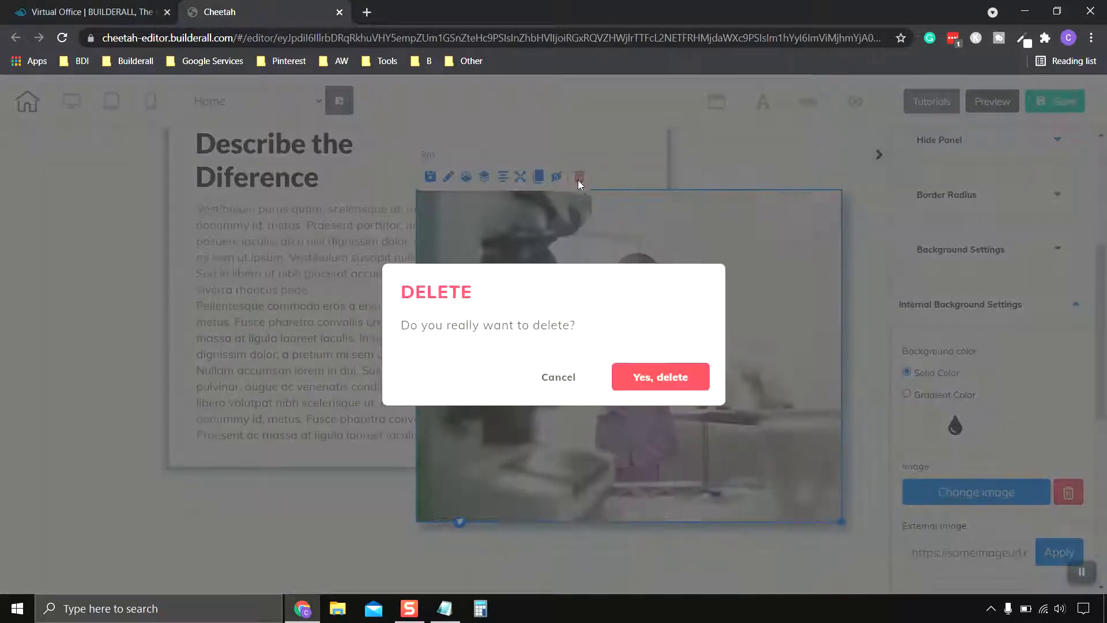
click(661, 378)
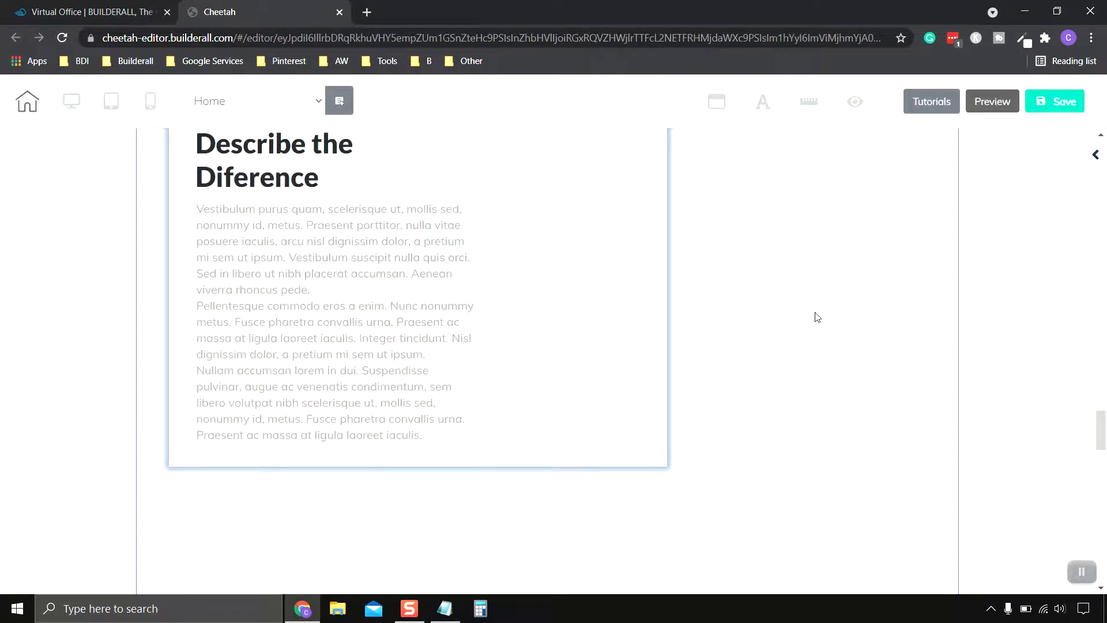
Step: Add a 3D image element beside the "Describe the Diference" text, overlapping the text box's right edge, and enlarge it
click(1093, 156)
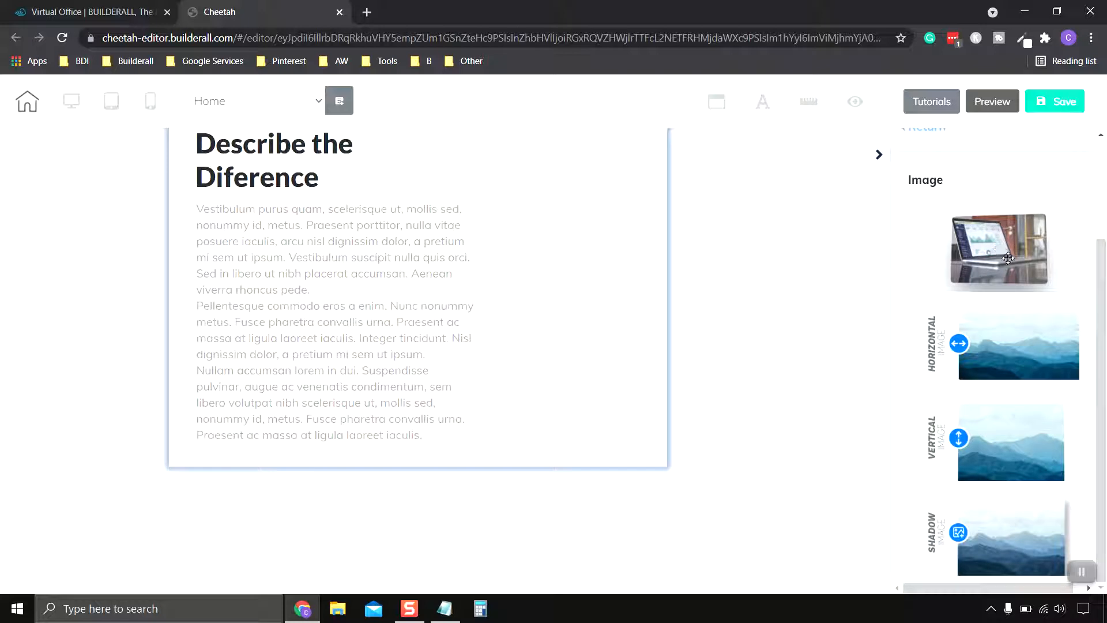
drag(1006, 256, 604, 226)
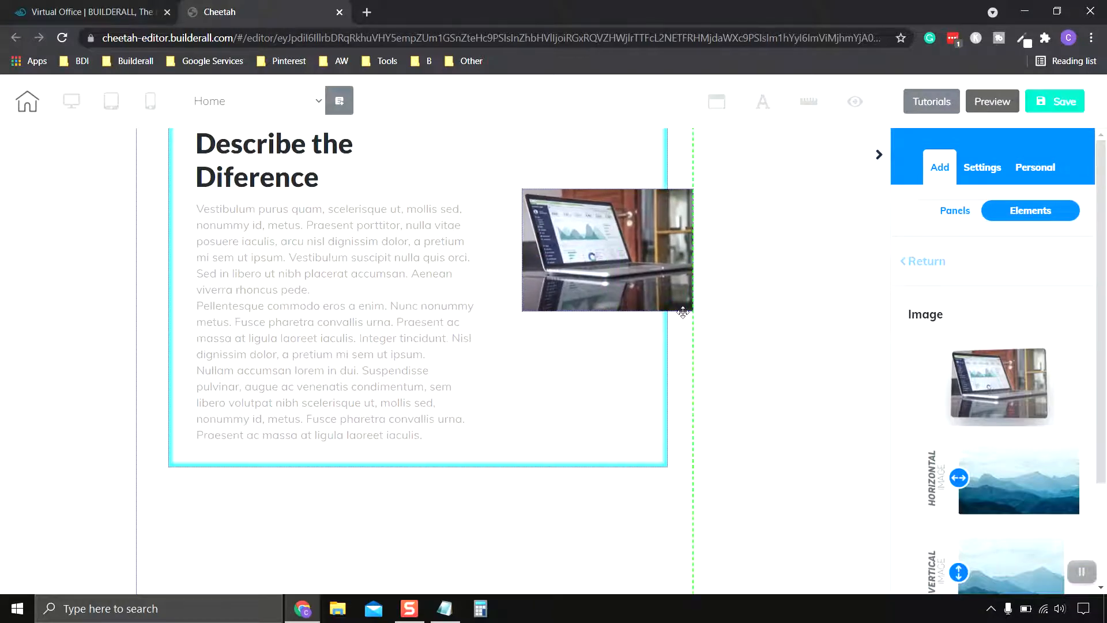
drag(733, 358, 794, 429)
click(842, 244)
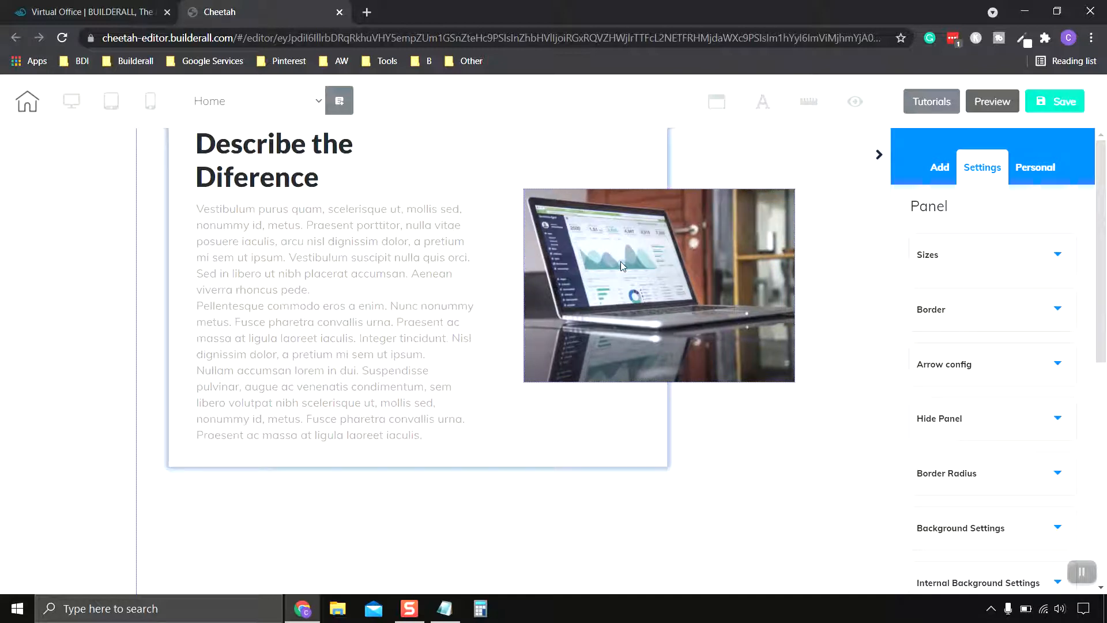
Step: Replace the placeholder laptop picture in the 3D image element with the uploaded dog image
click(768, 286)
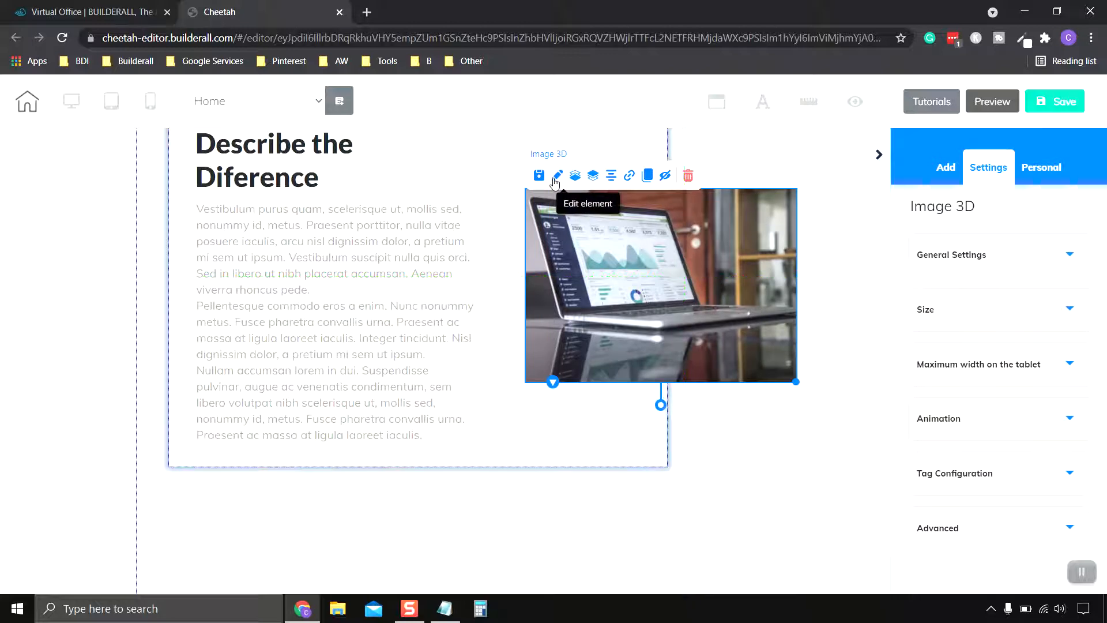
click(1038, 256)
scroll(1038, 300, down, 3)
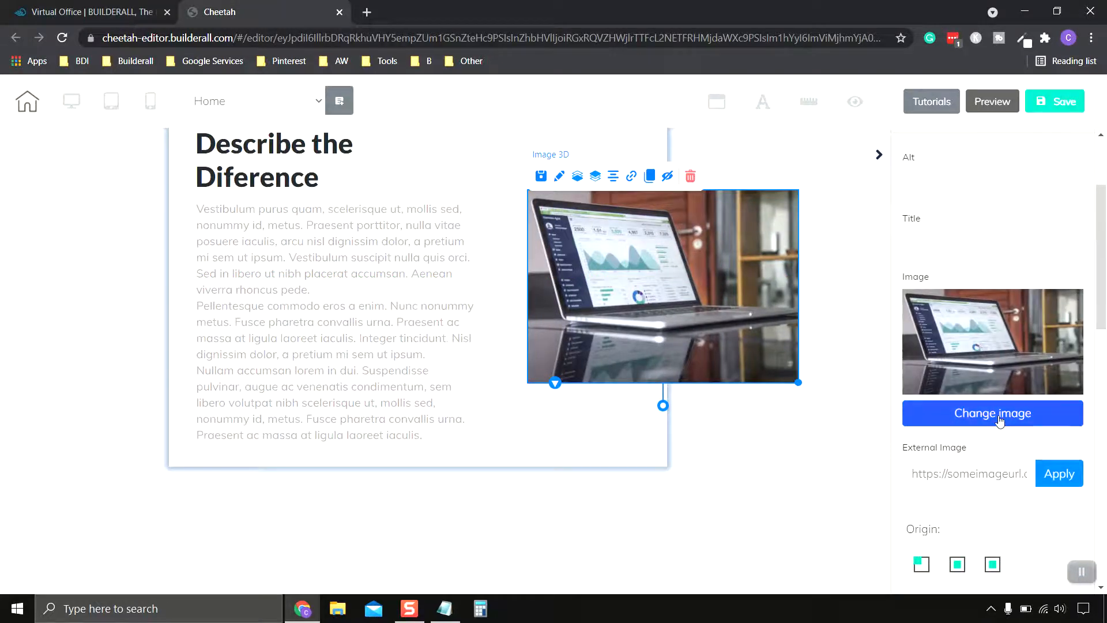
click(1000, 418)
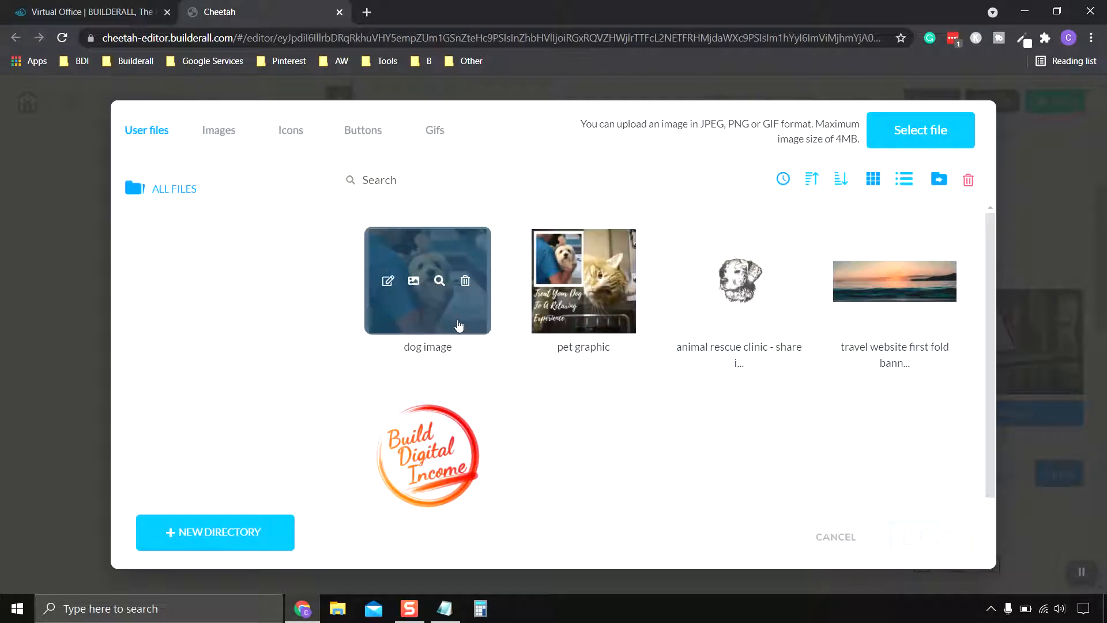
click(459, 326)
click(939, 539)
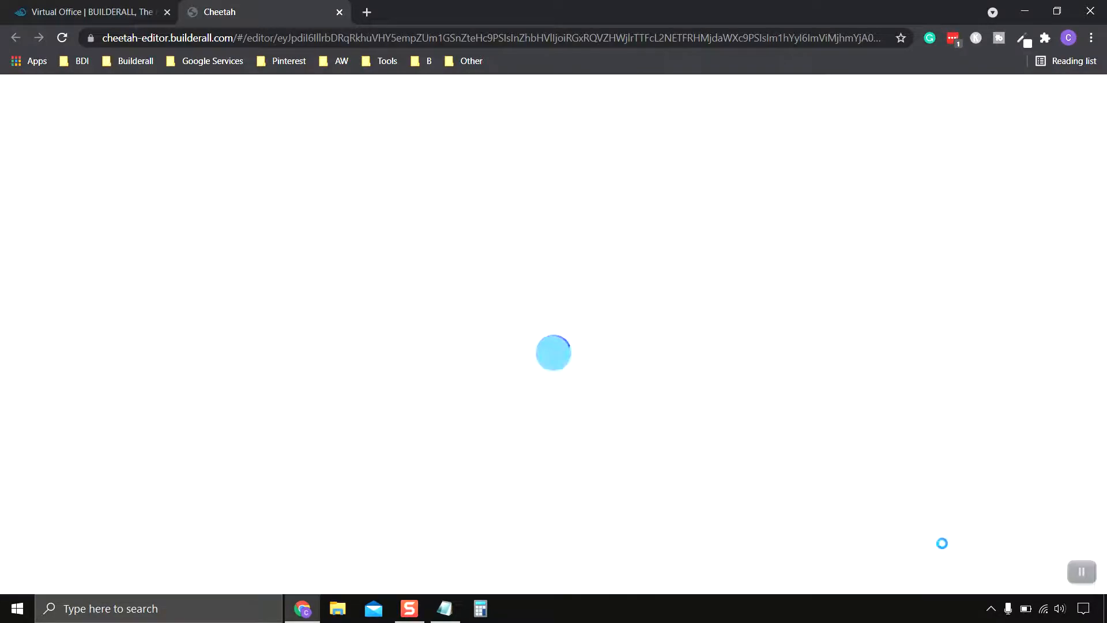
Step: Move the dog image up and slightly right beside the "Describe the Diference" text, then deselect it
scroll(833, 382, up, 1)
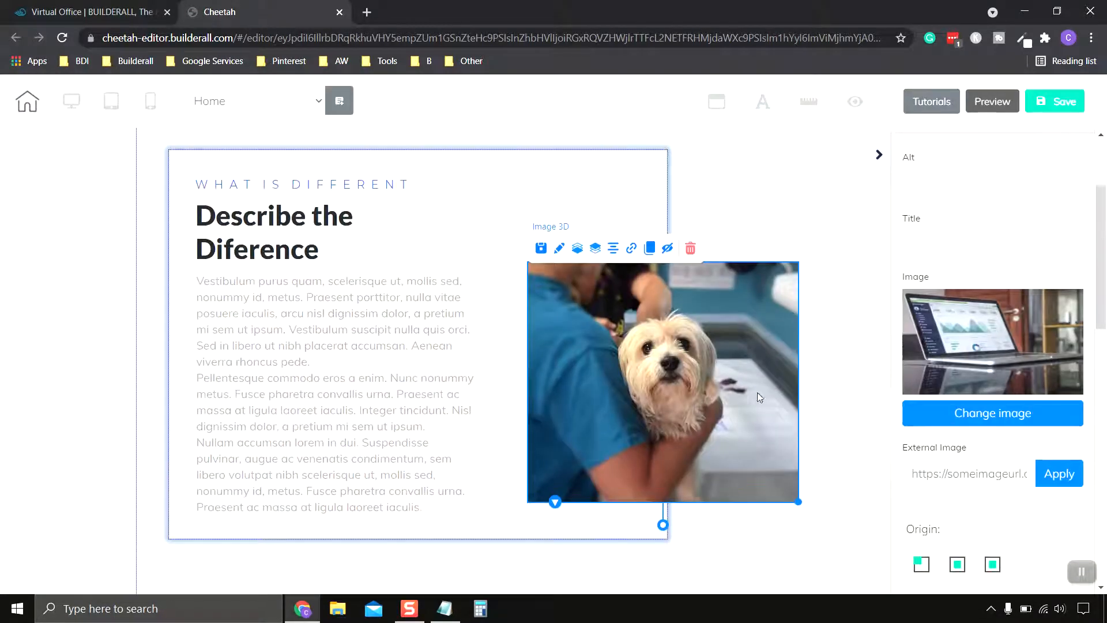
drag(700, 392, 706, 364)
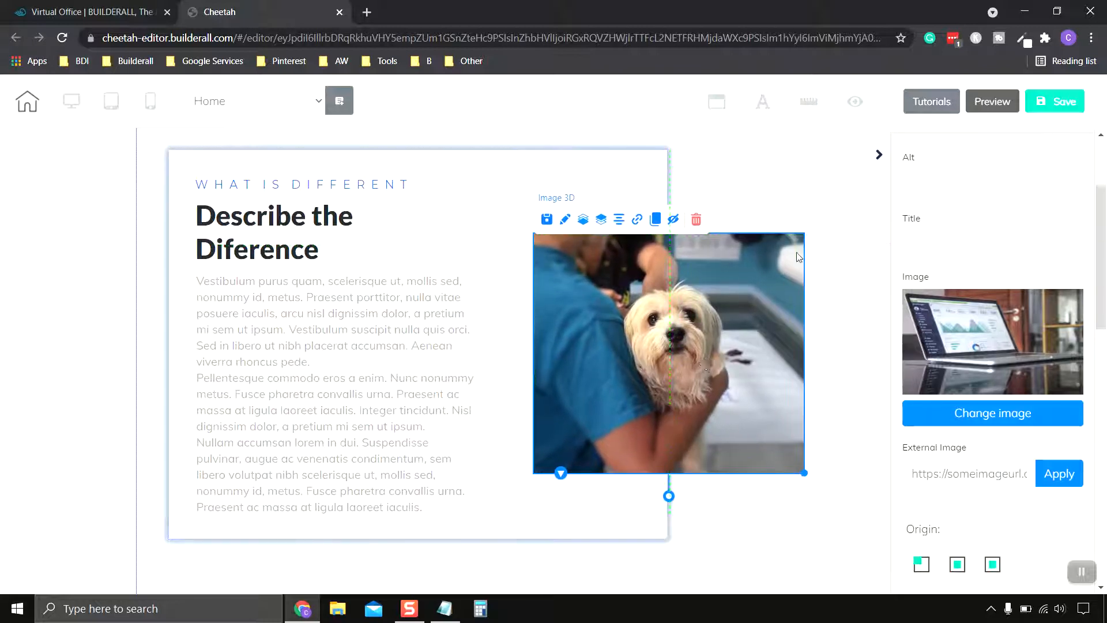
click(840, 233)
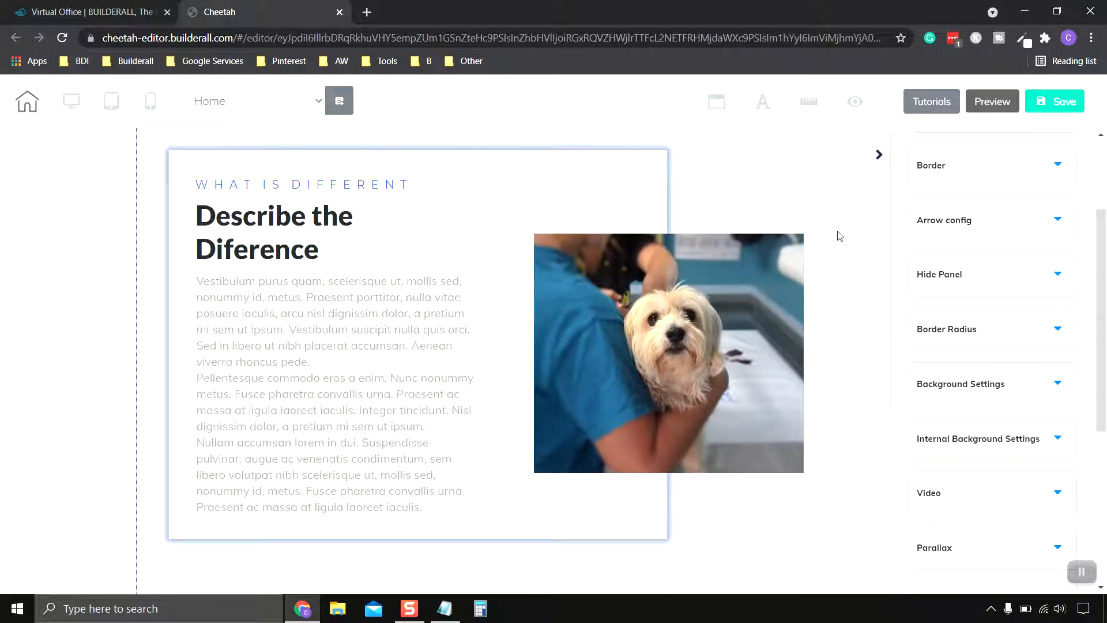
drag(678, 381, 679, 371)
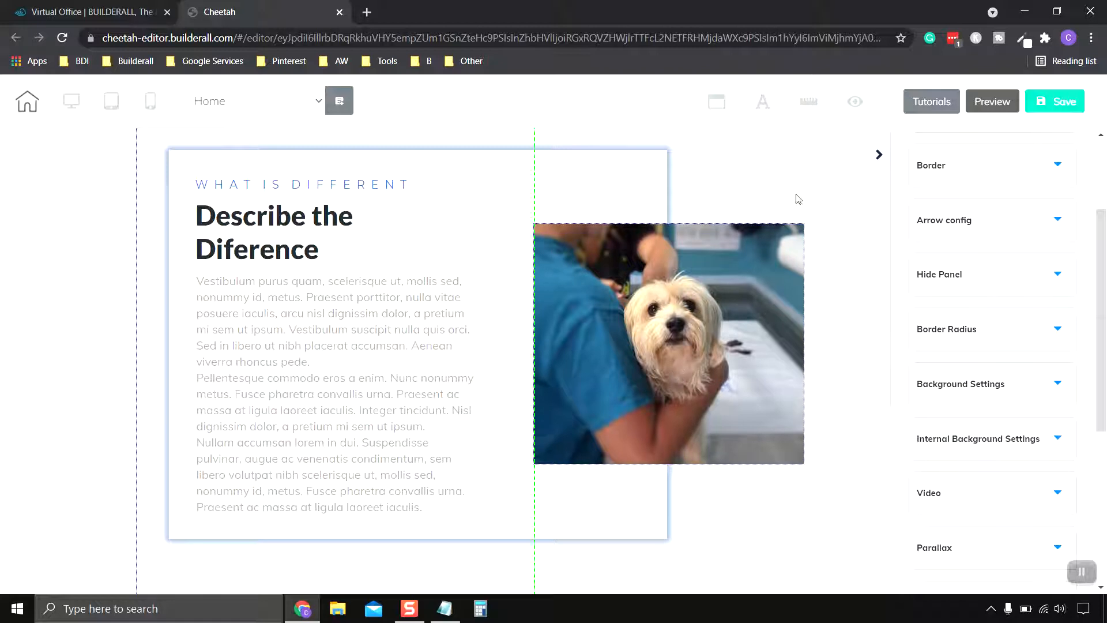
click(820, 183)
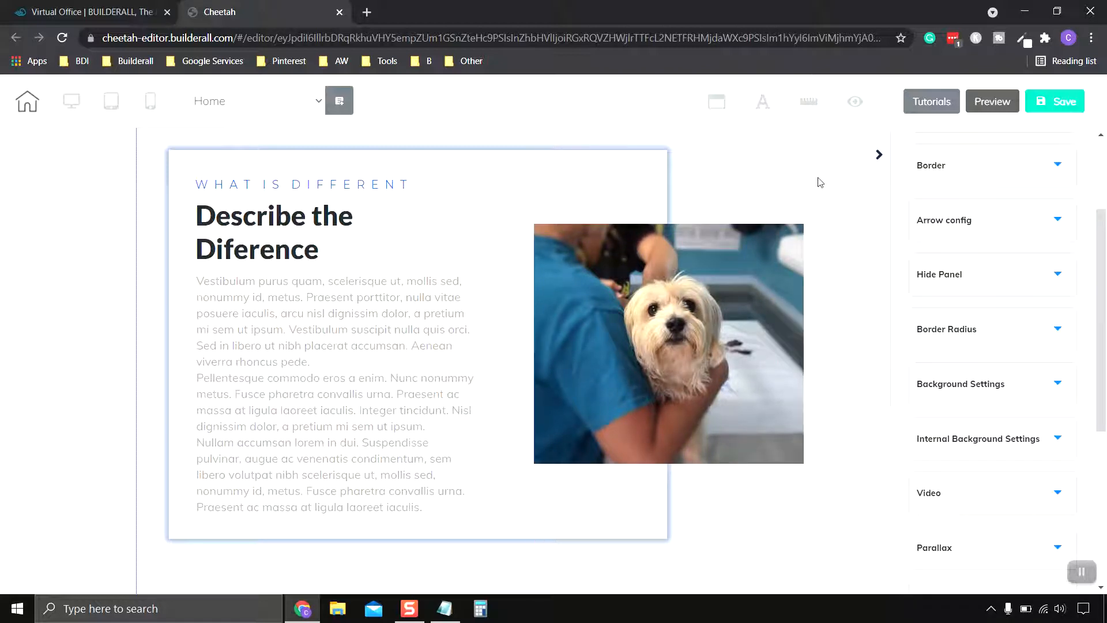